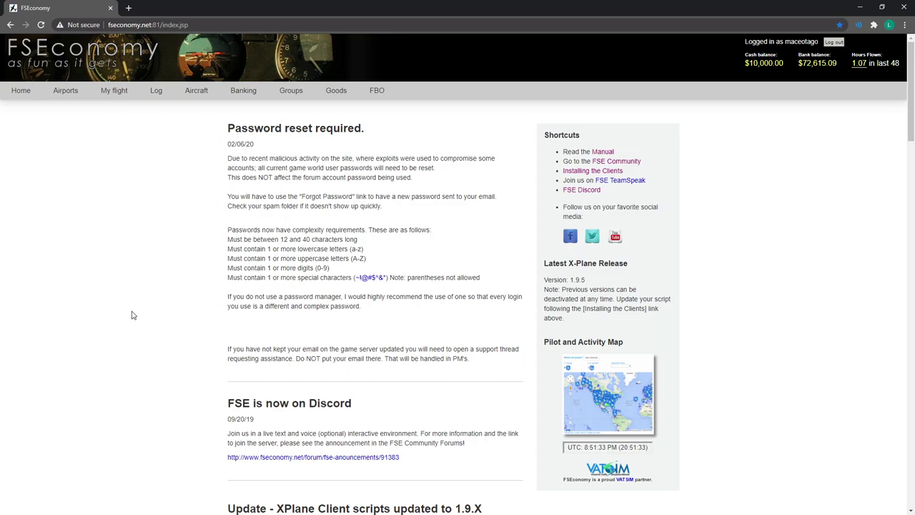
Open the All groups list and scroll through the available flying groups.
mouse_move(290, 95)
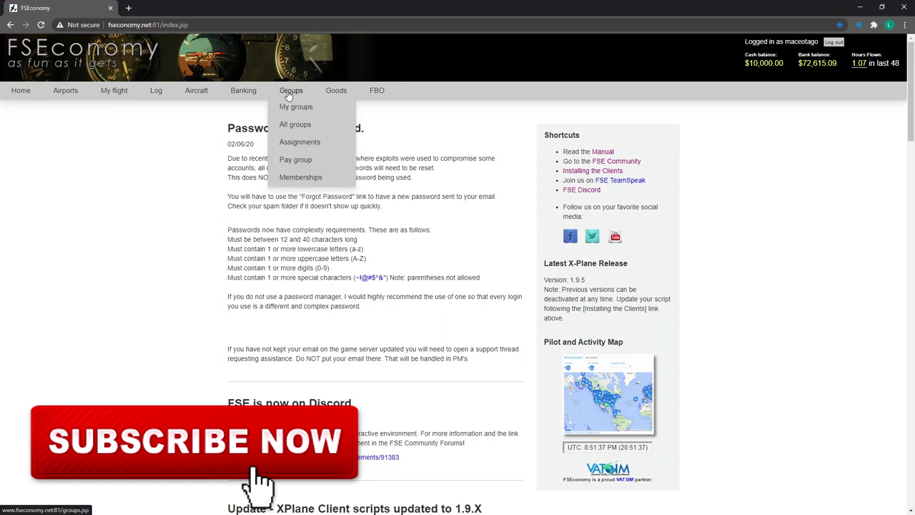
click(300, 126)
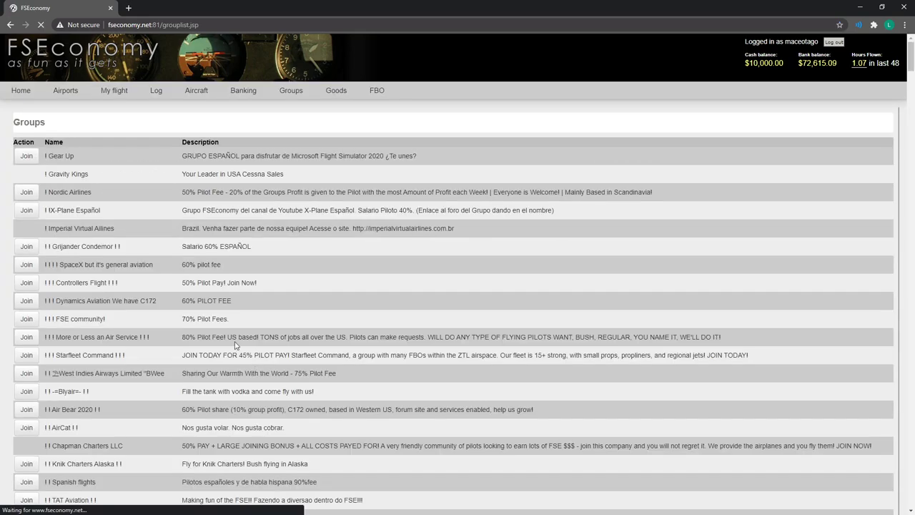
scroll(276, 288, down, 9)
scroll(268, 327, up, 8)
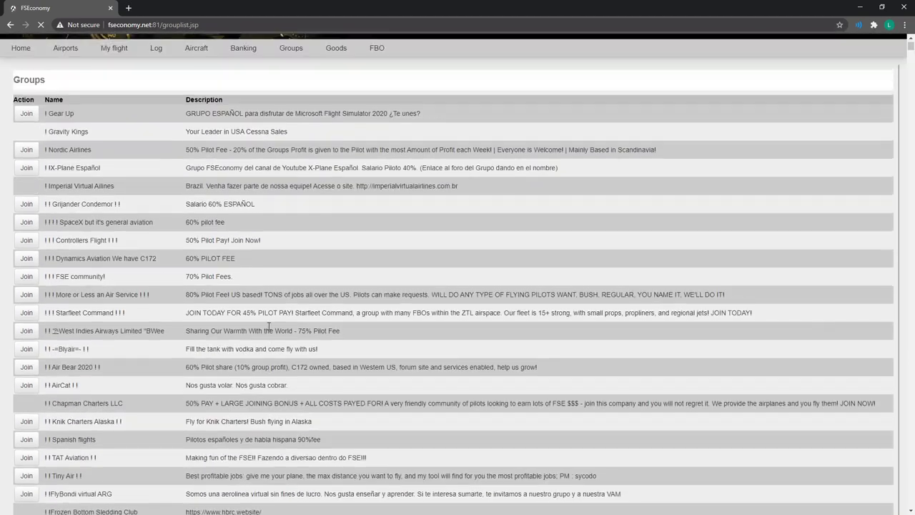
scroll(268, 327, up, 1)
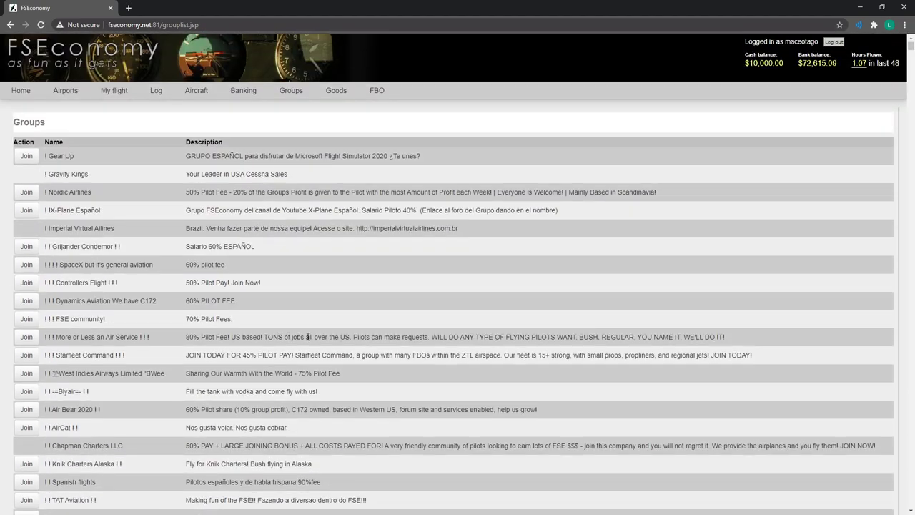
scroll(330, 325, down, 2)
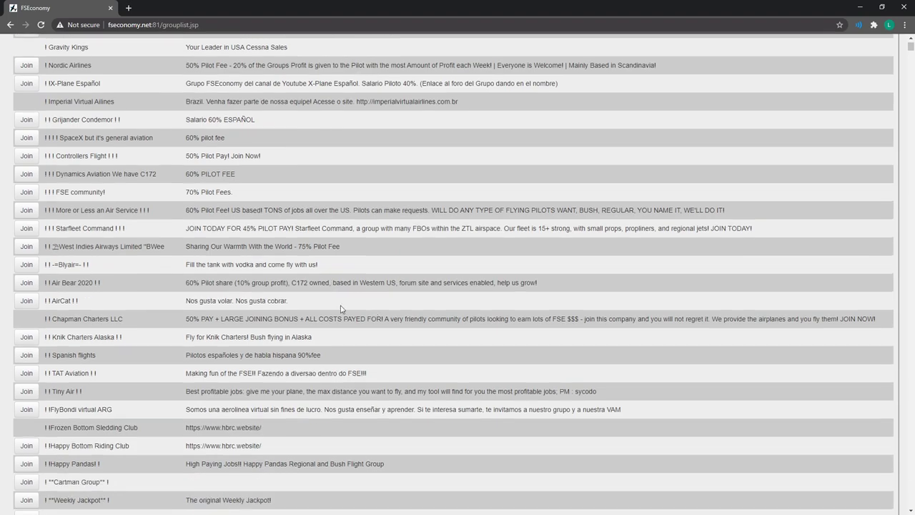
scroll(113, 288, up, 2)
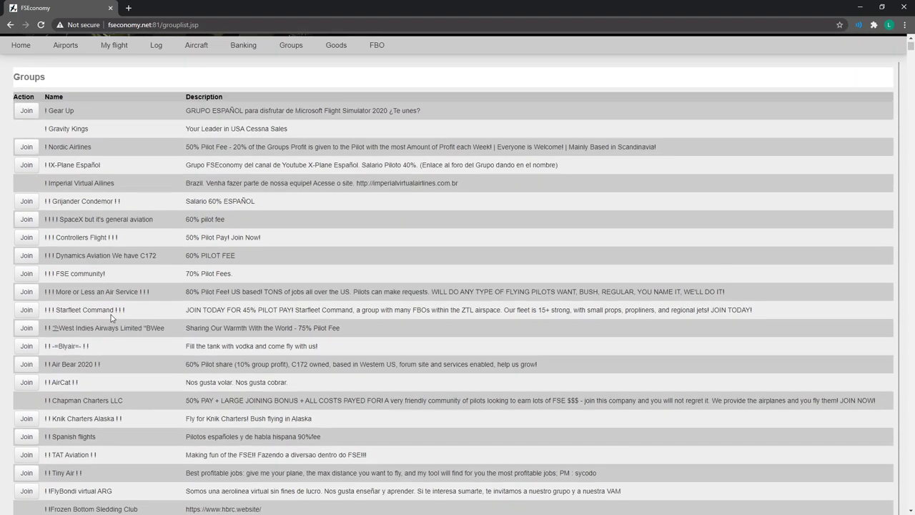
Start a join request for the Grijander Condemor group, cancel it, and keep browsing.
click(26, 246)
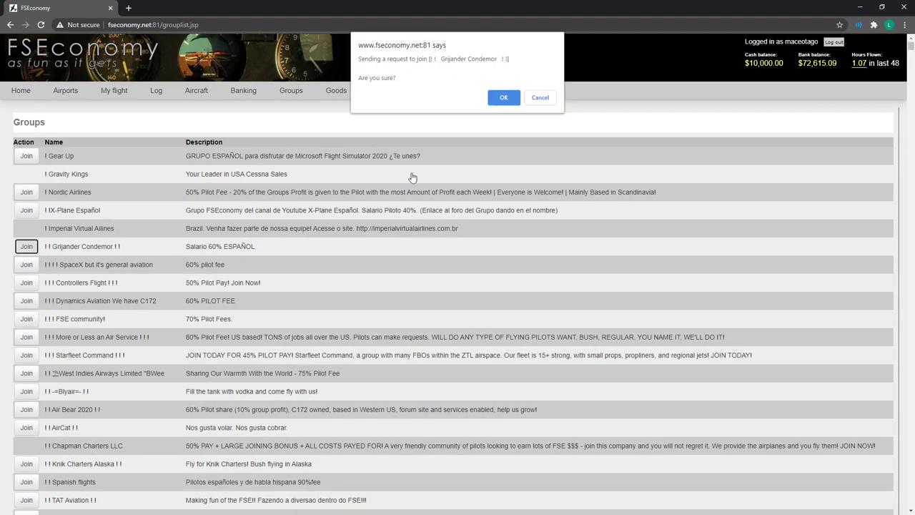
click(537, 98)
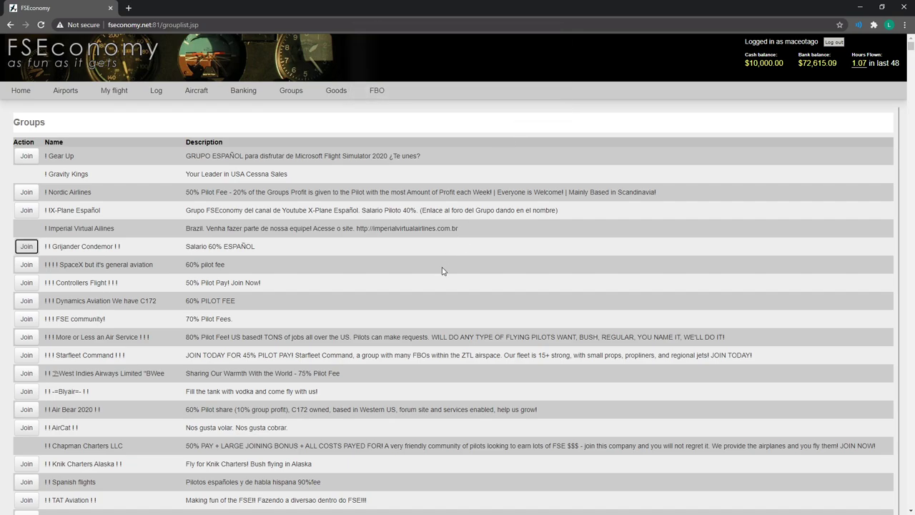
scroll(378, 306, down, 3)
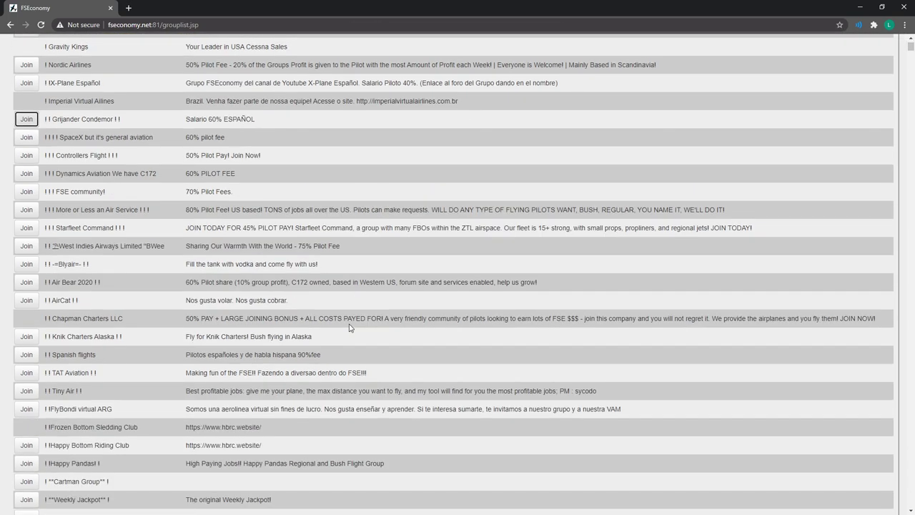
scroll(354, 328, up, 3)
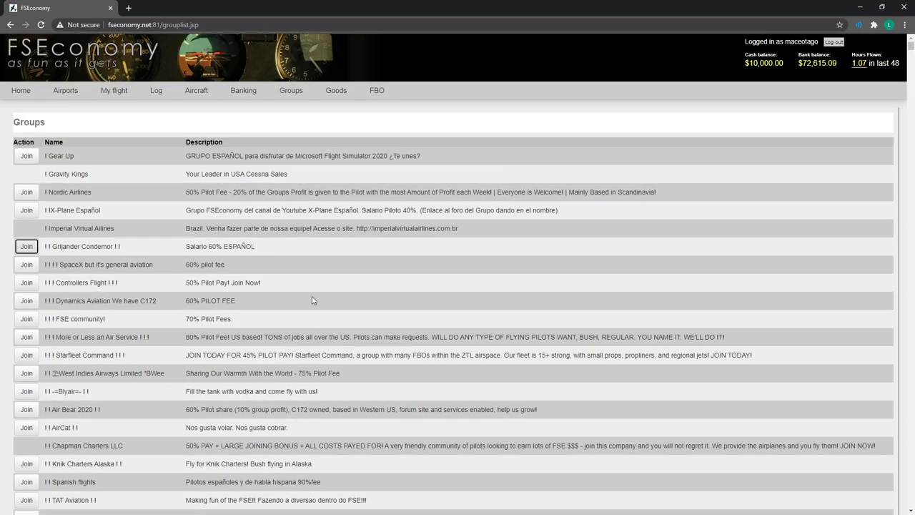
scroll(175, 315, down, 3)
scroll(179, 336, down, 15)
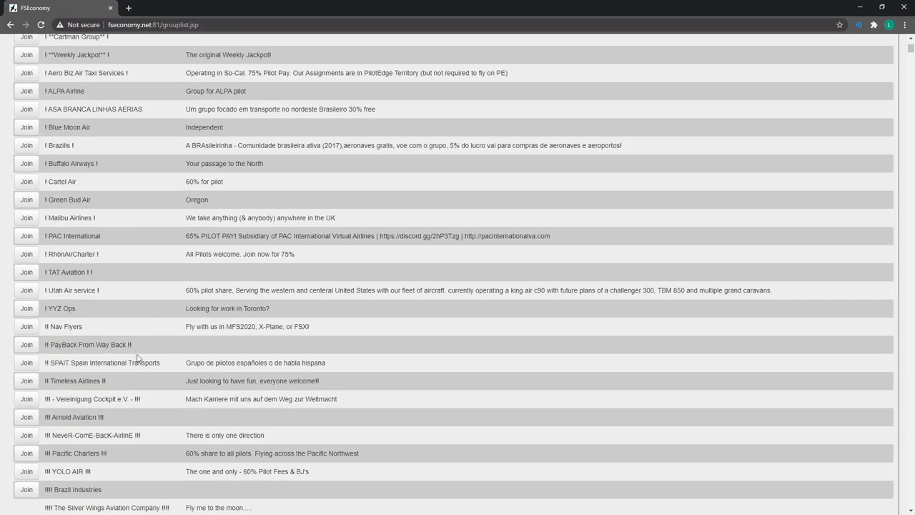
scroll(214, 371, down, 5)
scroll(286, 389, up, 6)
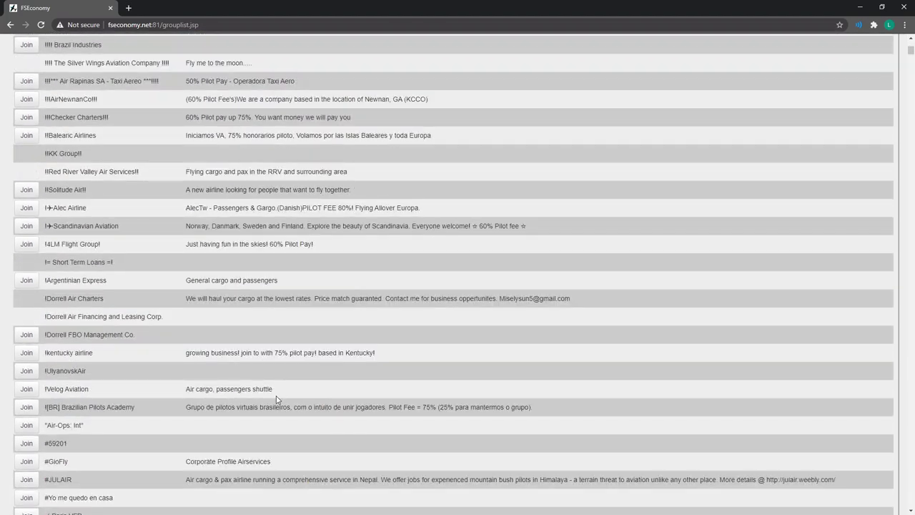
scroll(272, 388, down, 8)
scroll(262, 396, up, 20)
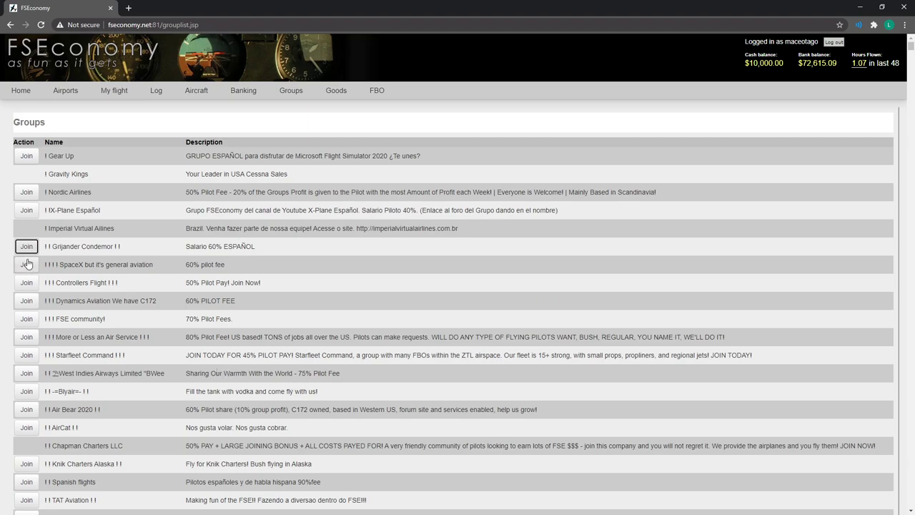
click(26, 228)
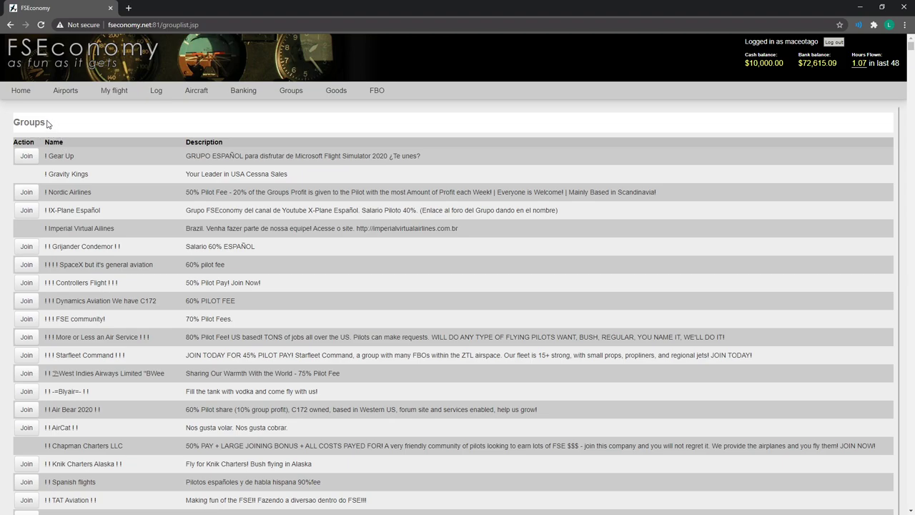
Open the FSE forums from the Home menu and go to the FSE Flying Groups community.
mouse_move(19, 94)
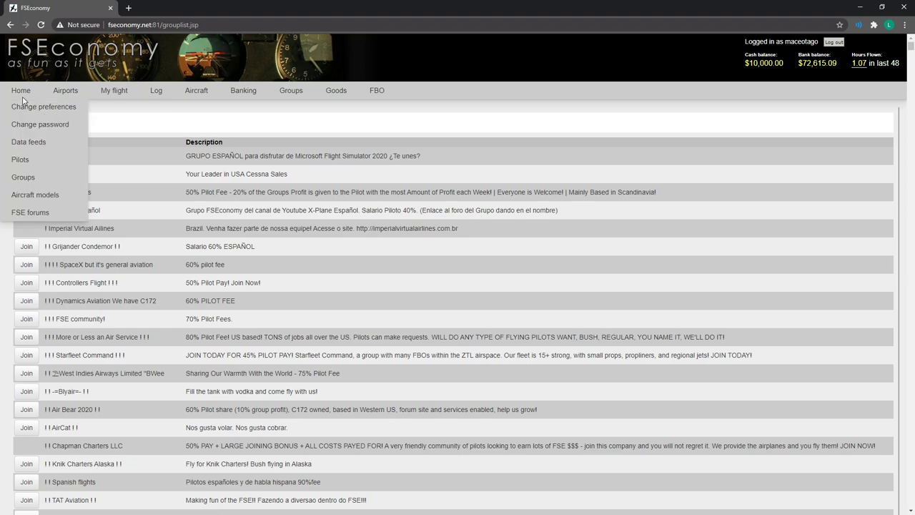
click(26, 213)
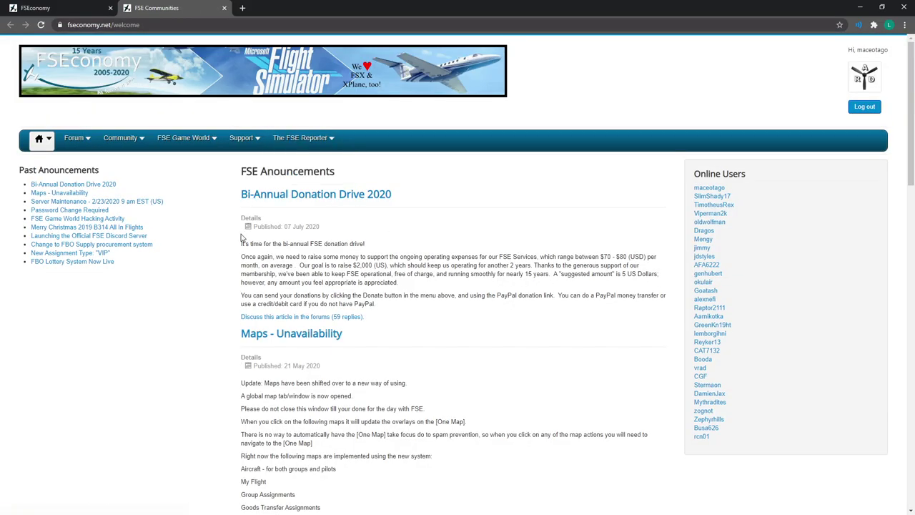
mouse_move(65, 142)
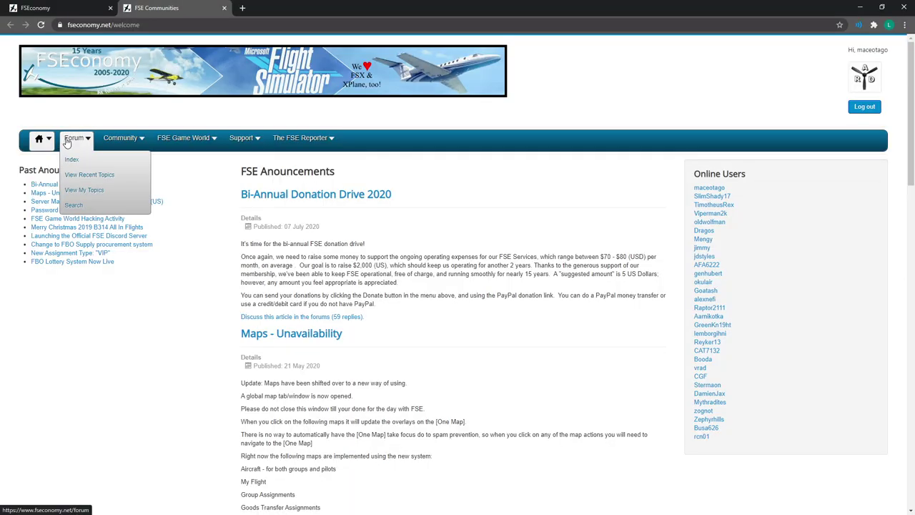
mouse_move(116, 139)
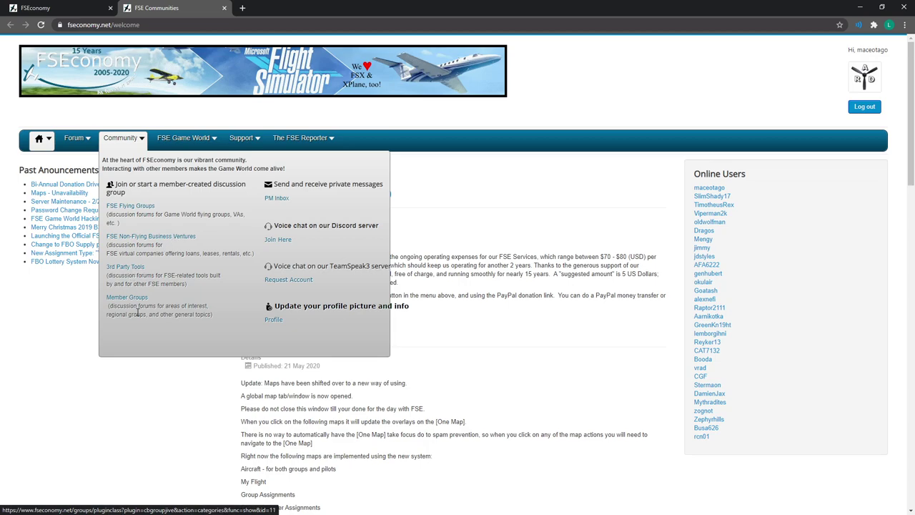
click(140, 208)
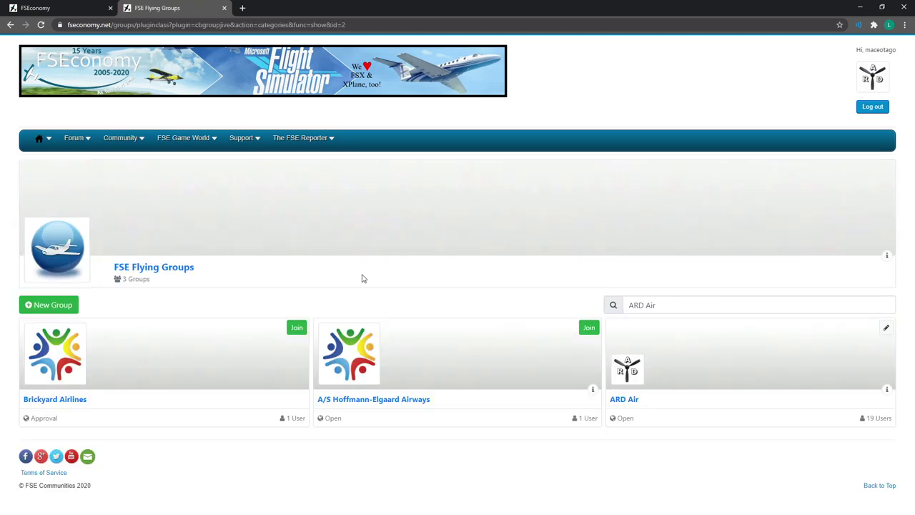
Clear the old 'ARD Air' group search to show the full list of flying groups.
drag(656, 304, 623, 304)
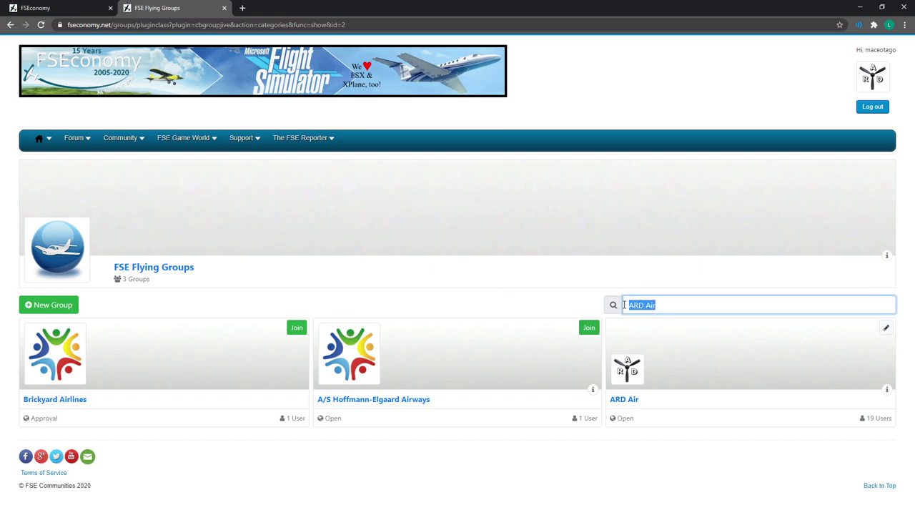
click(667, 309)
drag(672, 305, 624, 306)
key(BackSpace)
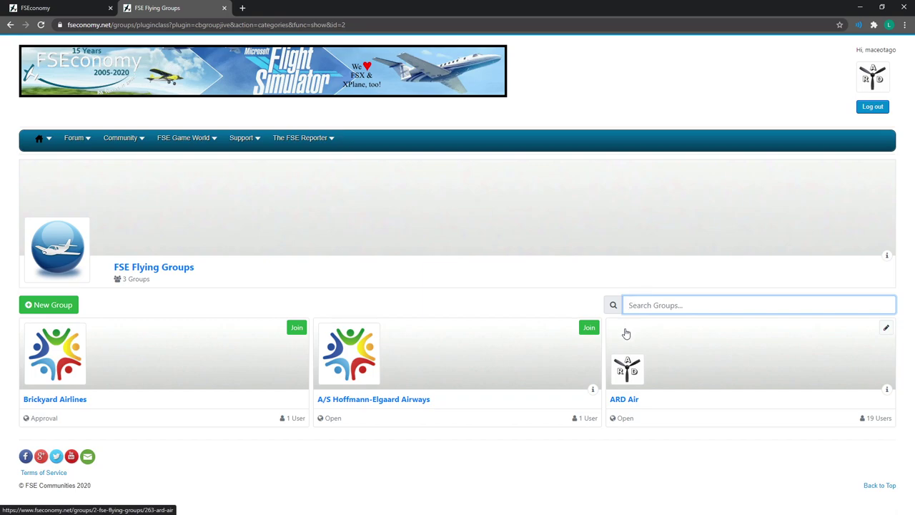
key(Return)
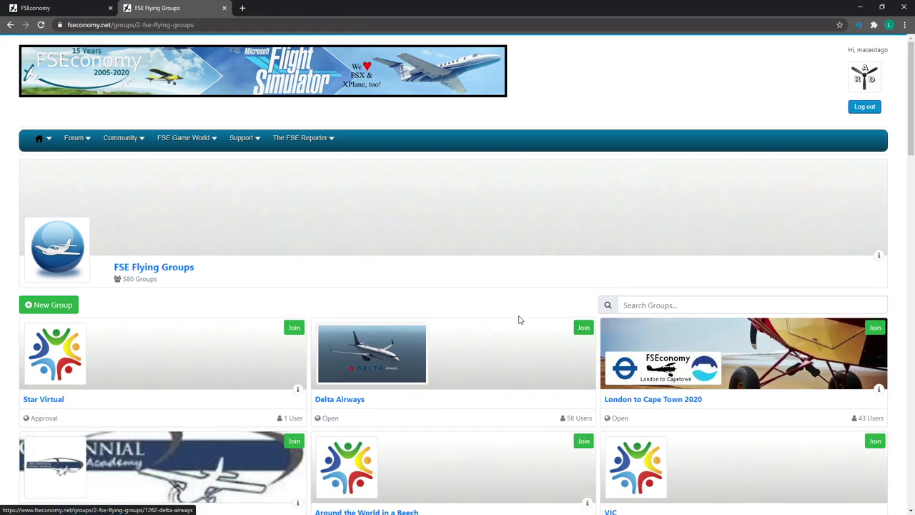
scroll(519, 319, down, 3)
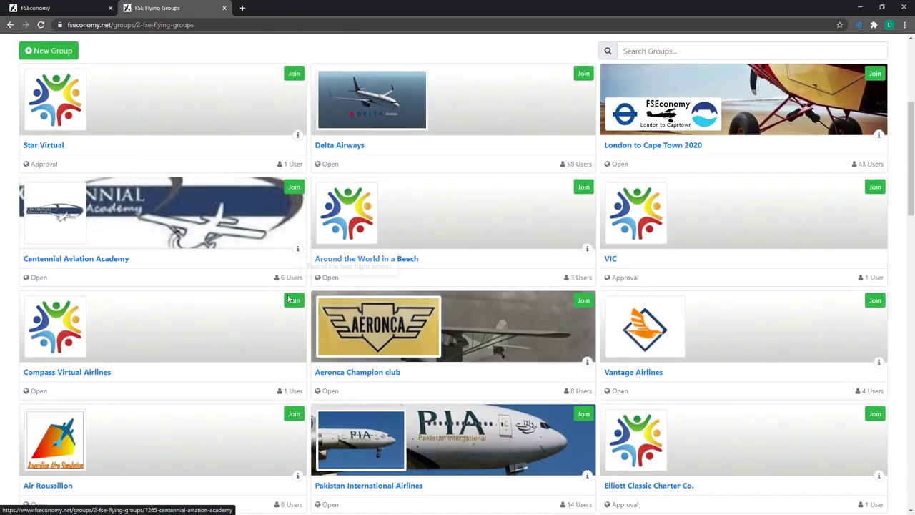
scroll(386, 272, up, 2)
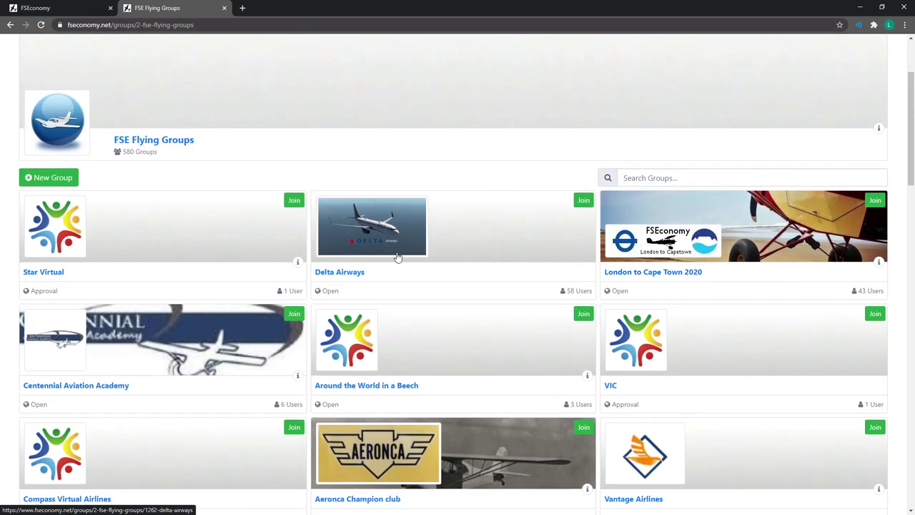
scroll(219, 261, up, 2)
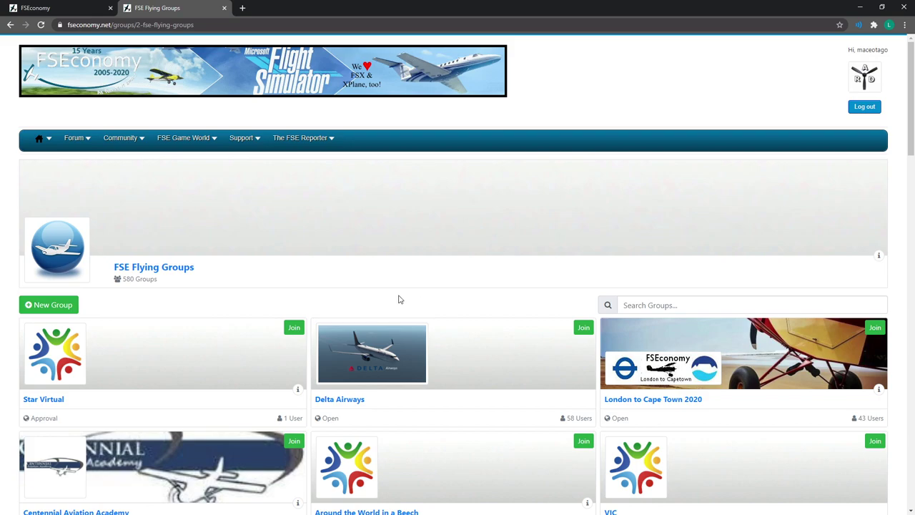
Search the flying groups for 'ARD Air' and open the ARD Air group page.
click(624, 306)
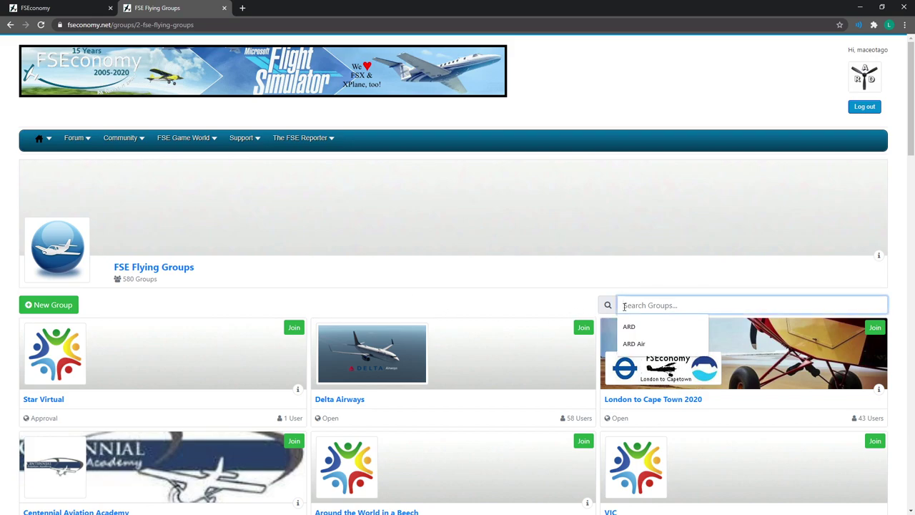
text(ARD Air)
key(Return)
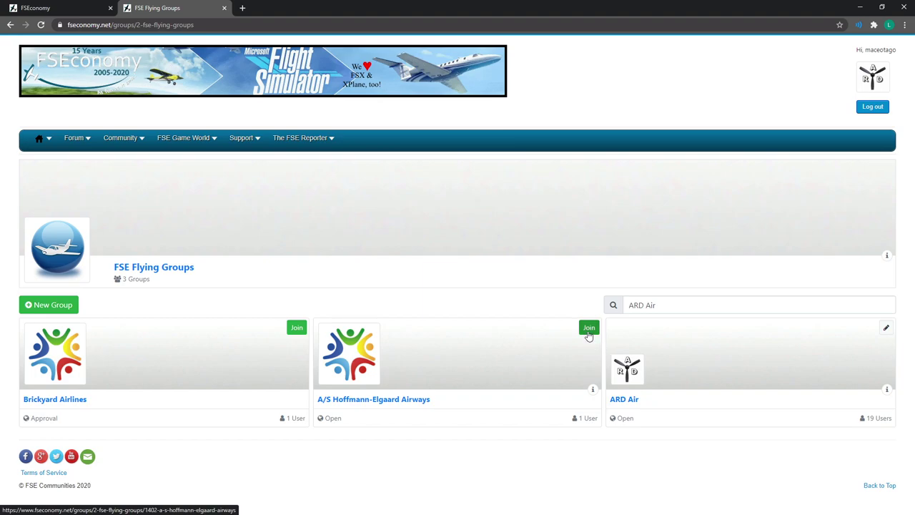
click(885, 327)
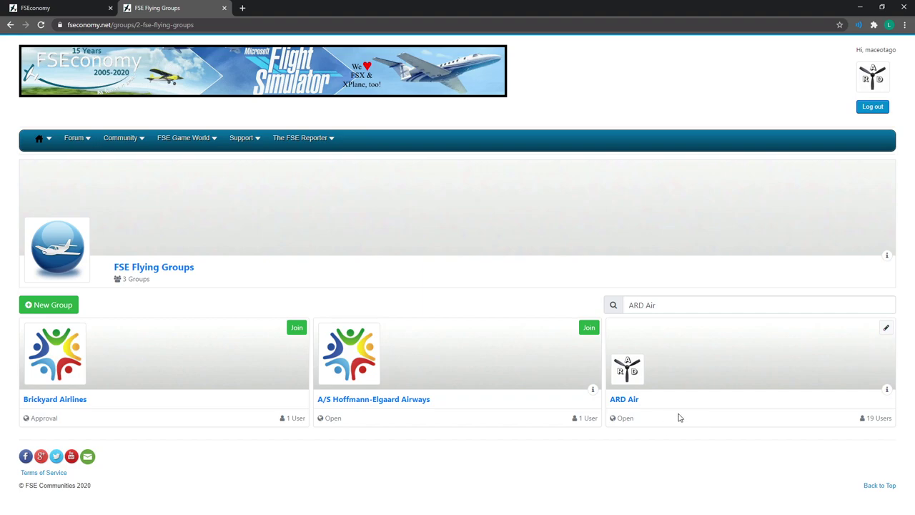
click(631, 401)
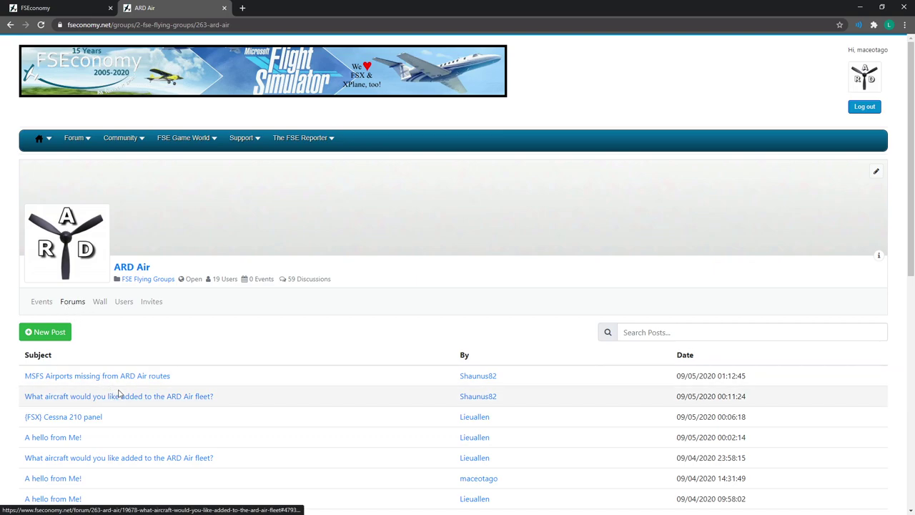
Open the forum index in a new tab from the ARD Air group page.
scroll(119, 394, down, 1)
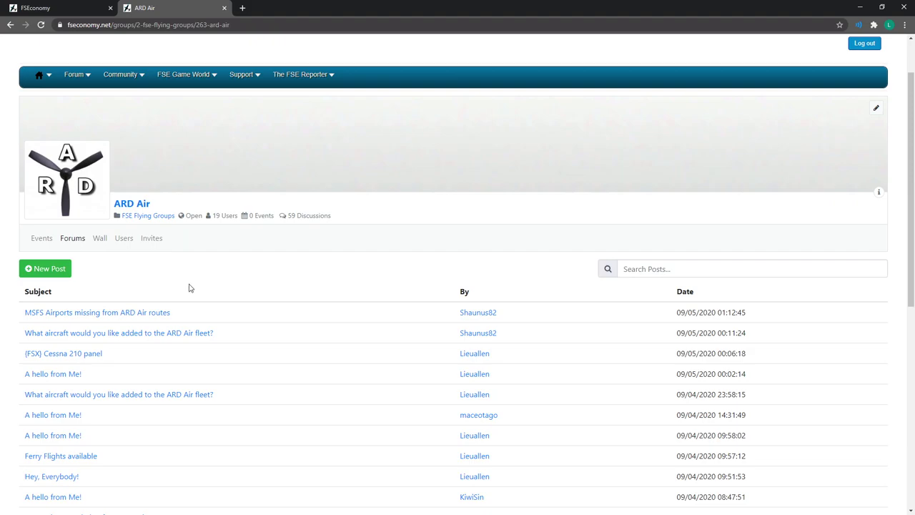
scroll(179, 293, up, 1)
scroll(150, 300, down, 2)
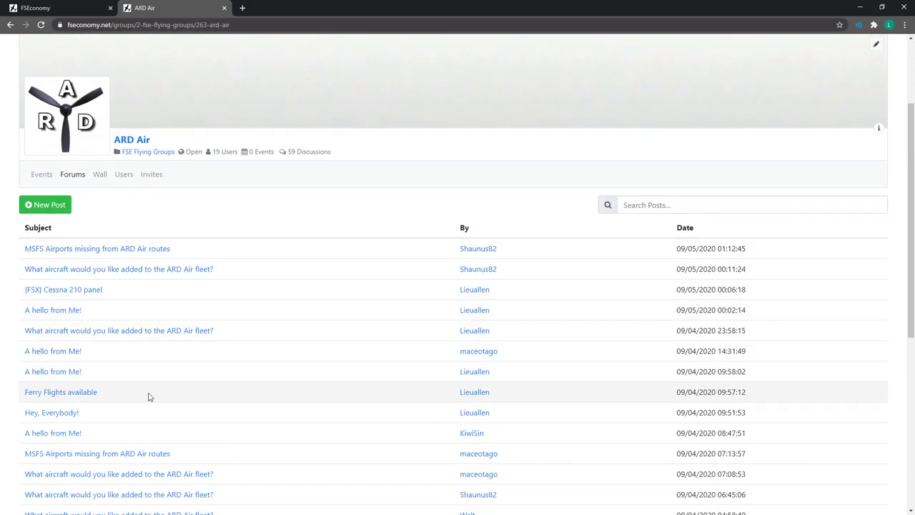
scroll(164, 450, up, 2)
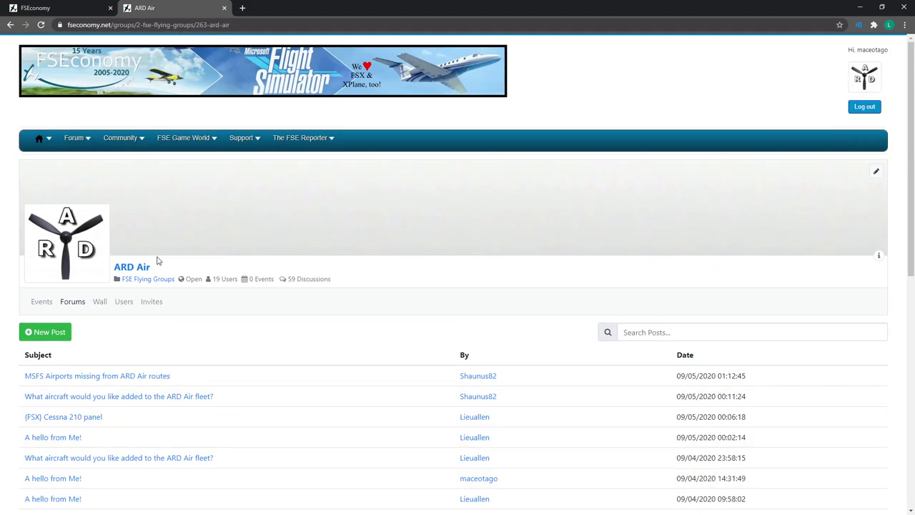
click(74, 138)
middle_click(78, 165)
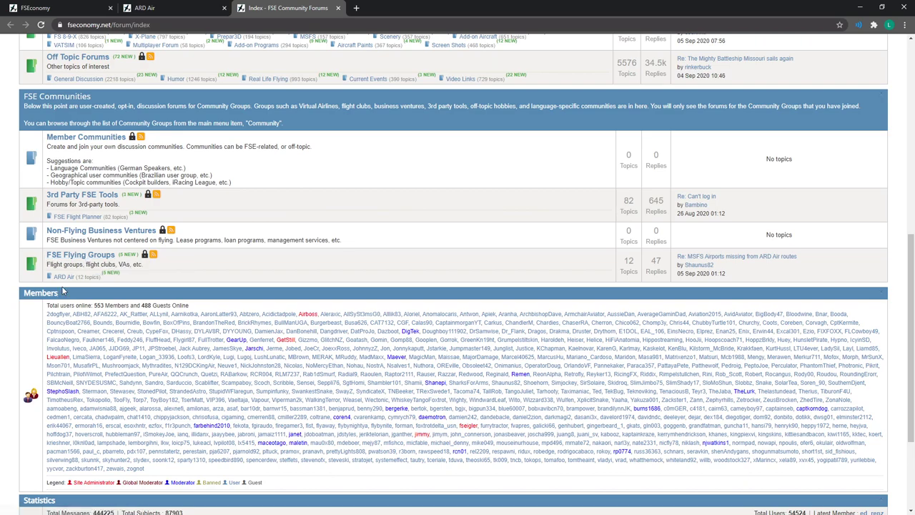
Open the ARD Air forum from the index, then return to the ARD Air group's wall.
click(61, 277)
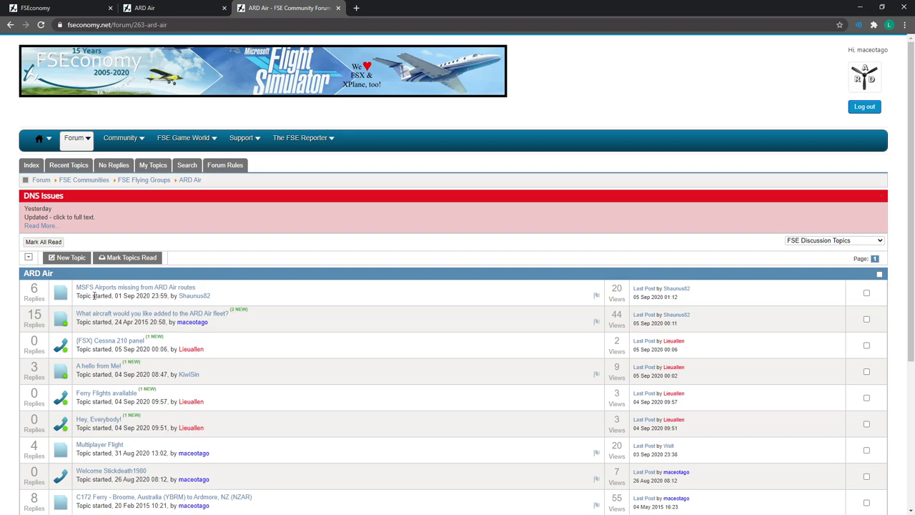
mouse_move(125, 138)
click(183, 11)
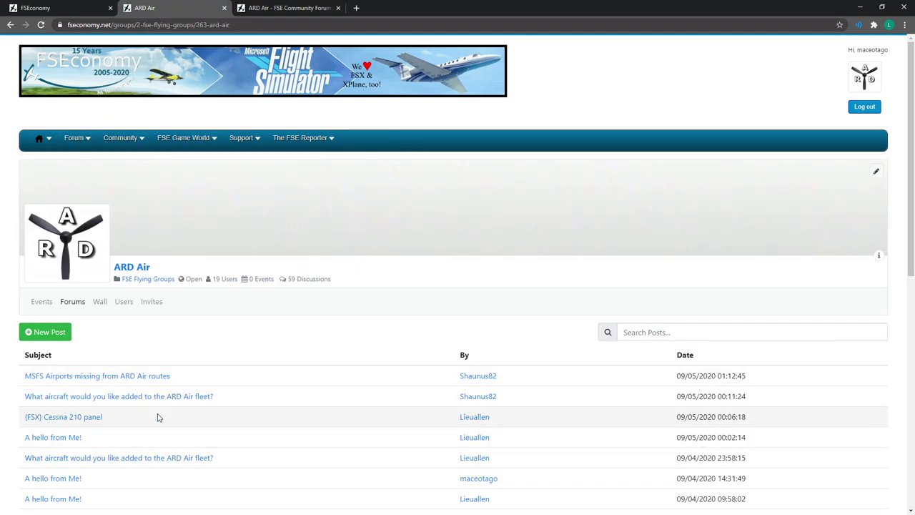
scroll(153, 351, down, 1)
scroll(150, 379, up, 1)
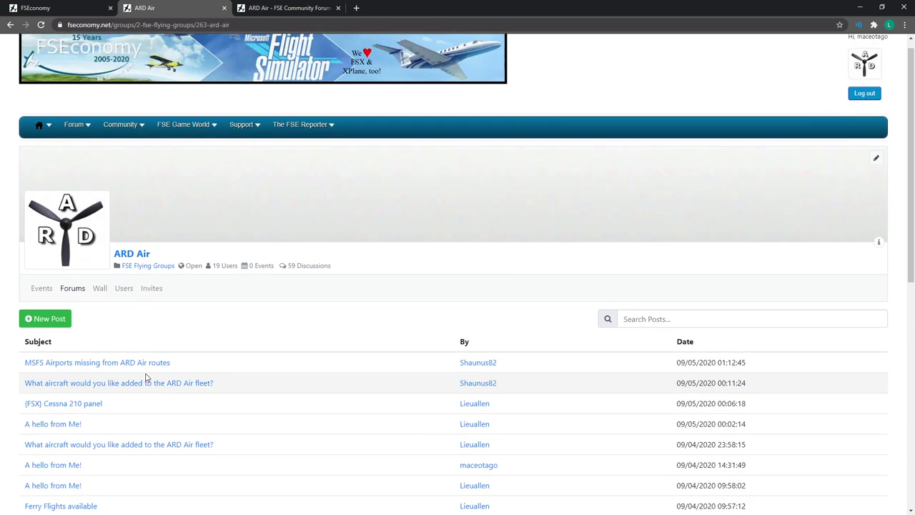
click(100, 304)
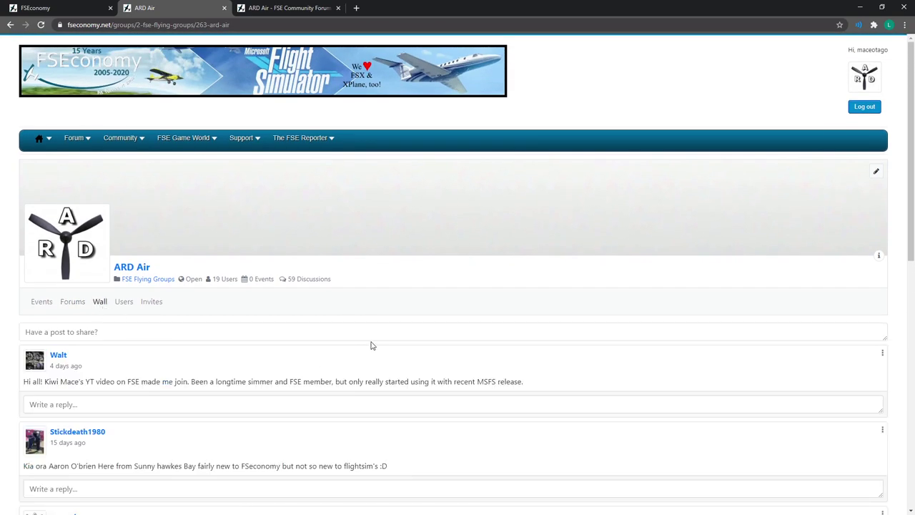
Scroll through ARD Air's wall posts, then return to the FSEconomy groups list tab.
scroll(370, 346, down, 2)
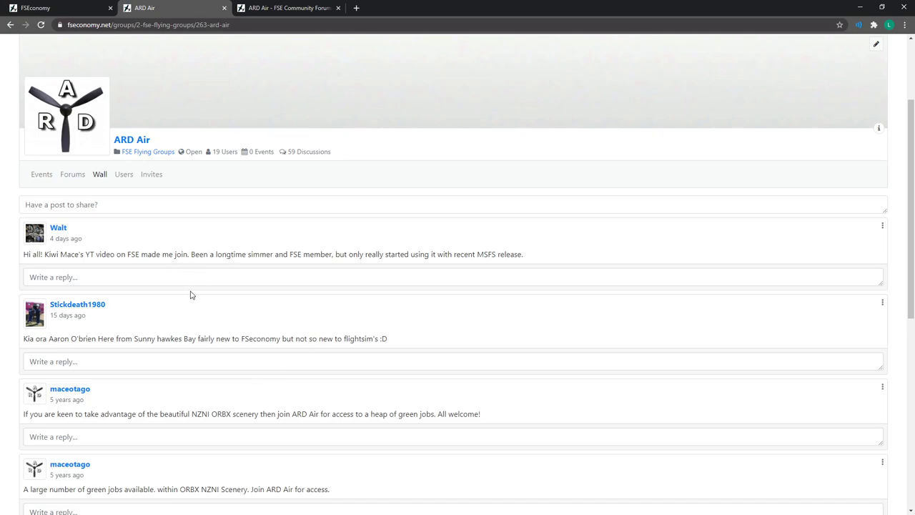
scroll(229, 321, up, 2)
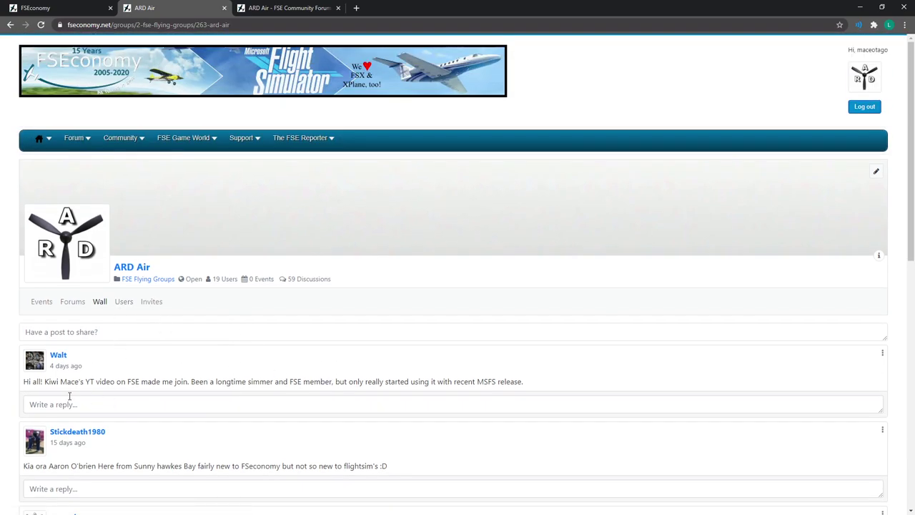
scroll(86, 356, down, 1)
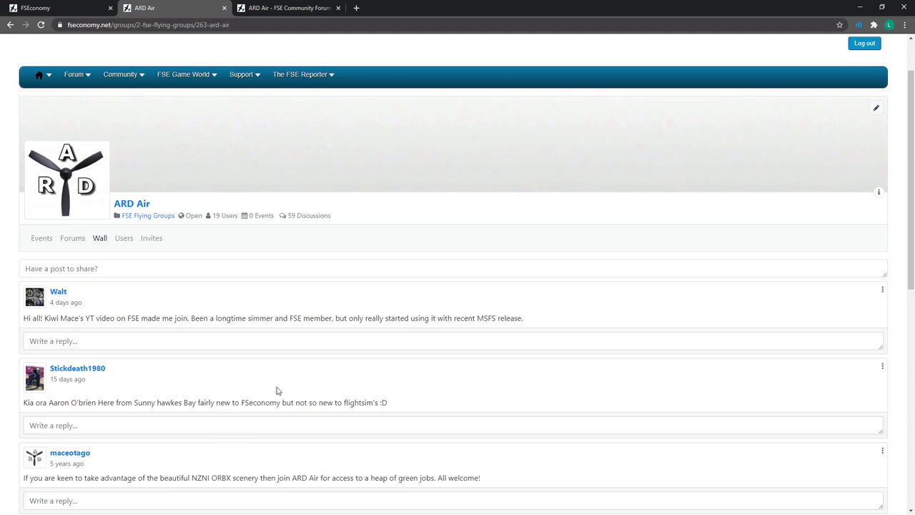
scroll(250, 398, up, 1)
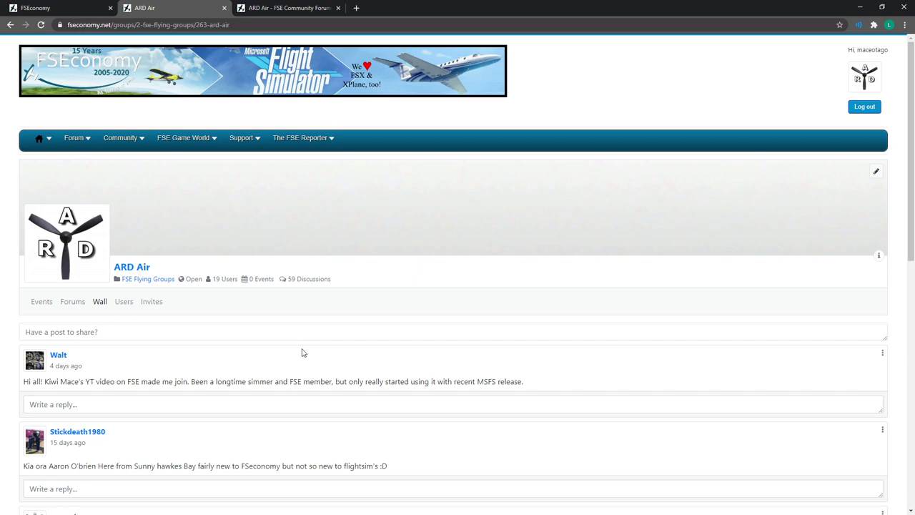
click(65, 8)
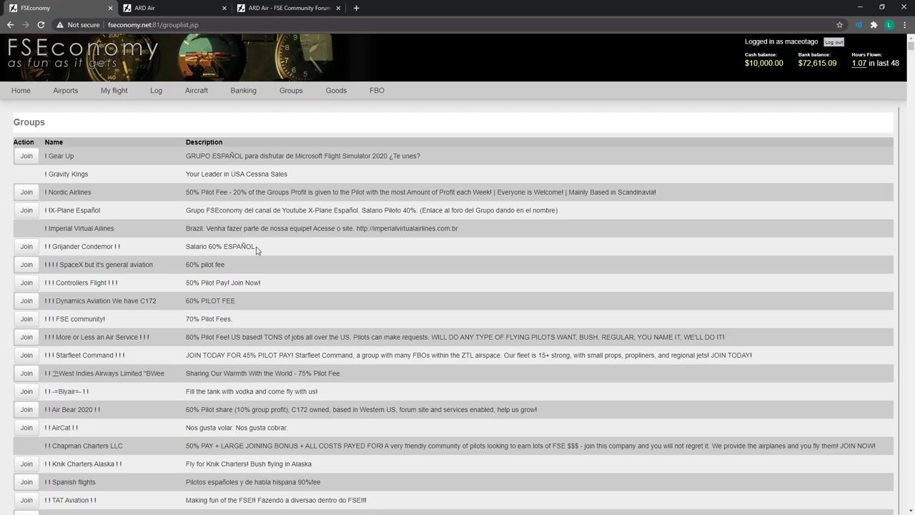
List the groups you own, showing ARD Air, and start a new flight group.
mouse_move(286, 96)
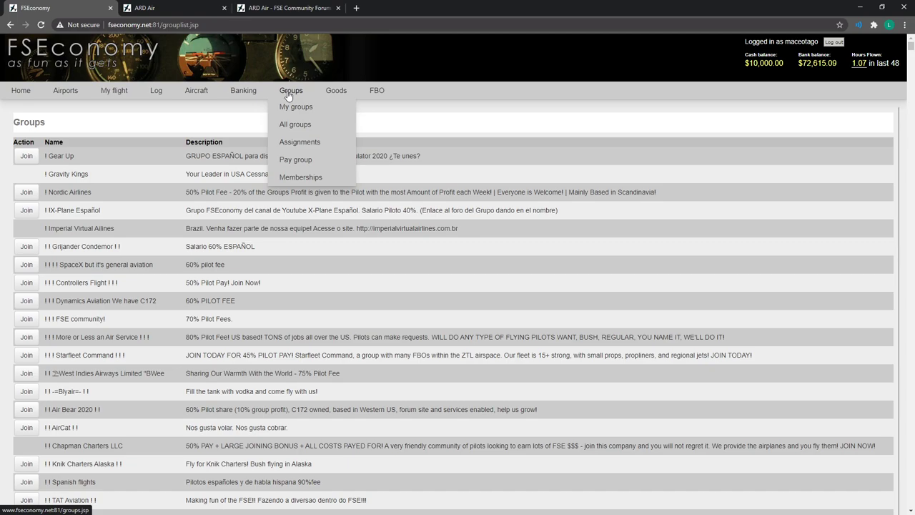
click(287, 114)
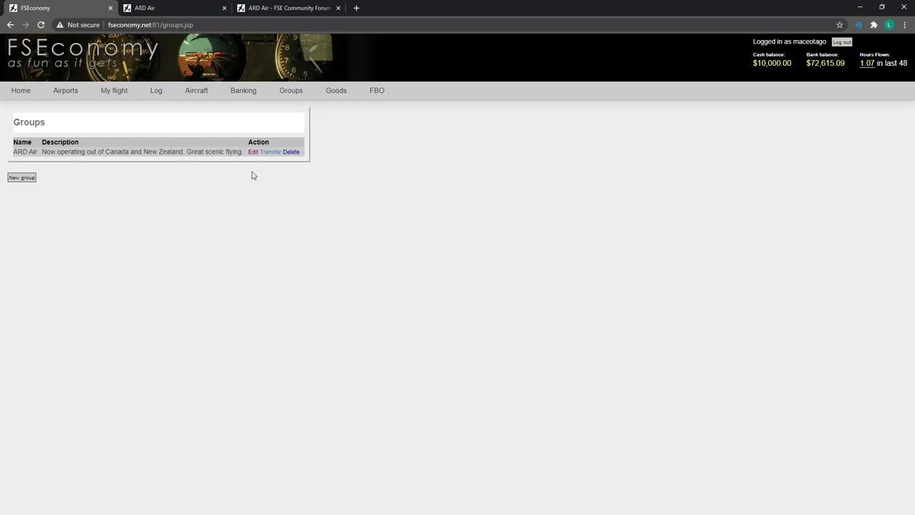
click(26, 183)
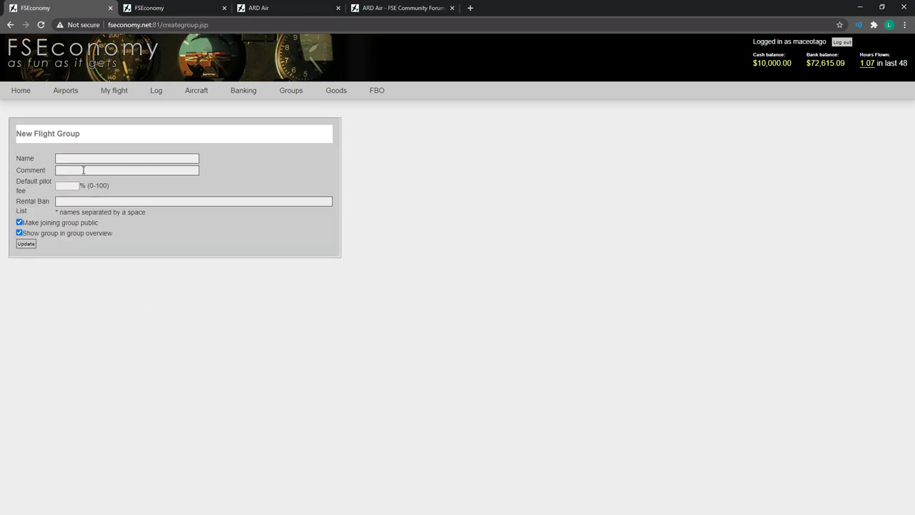
Enter 'KM Youtube Group' as the new flight group's name.
click(78, 158)
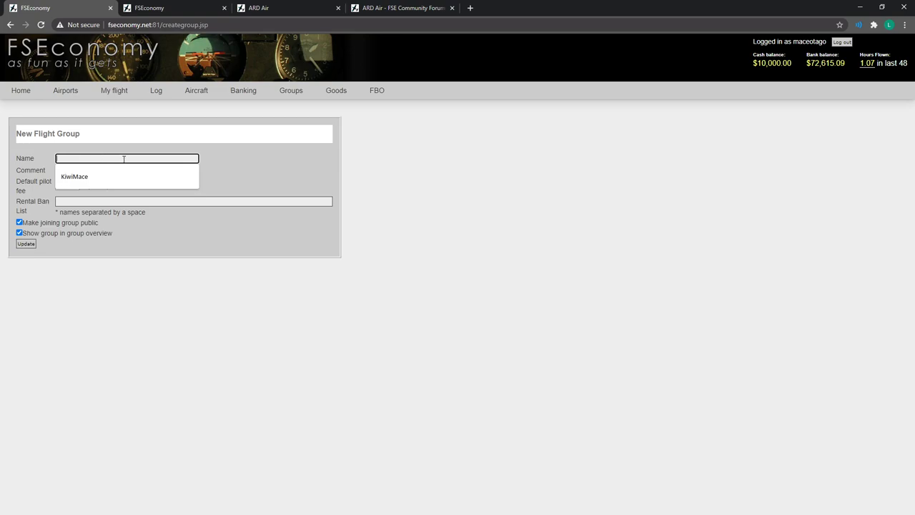
text(KM Youtube Group)
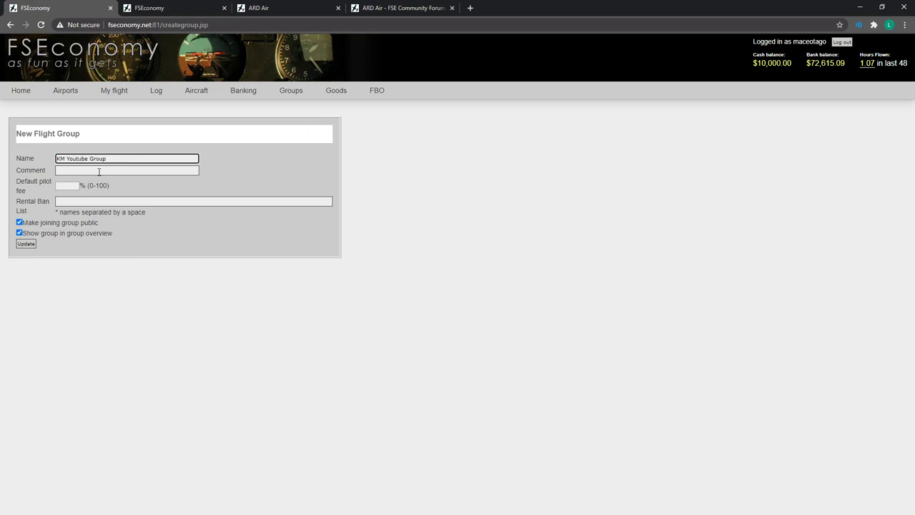
click(100, 171)
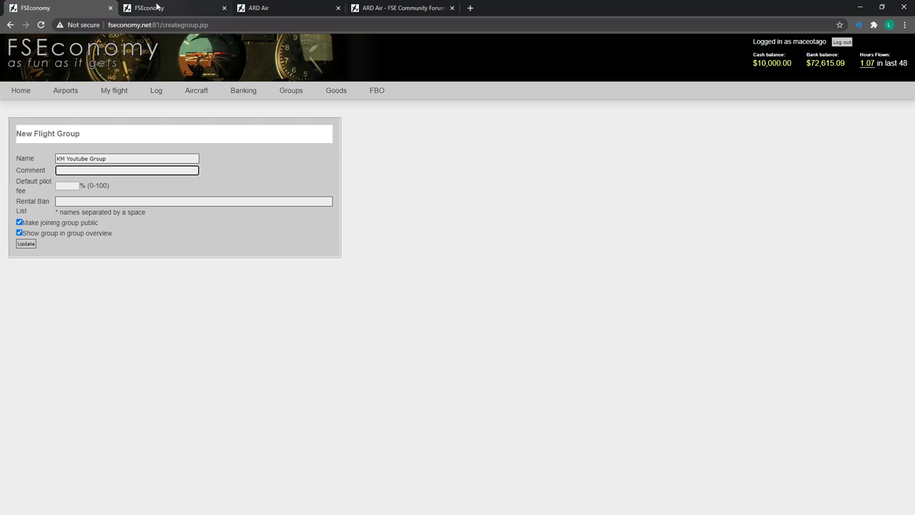
Compare other groups' pilot fees: 50%, 60% and Starfleet Command's 45%.
click(159, 8)
drag(191, 192, 187, 192)
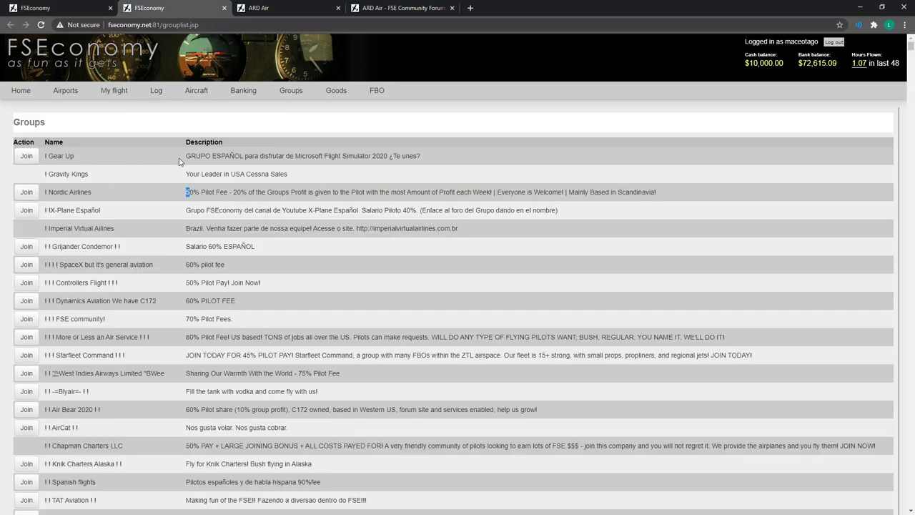
drag(187, 246, 268, 251)
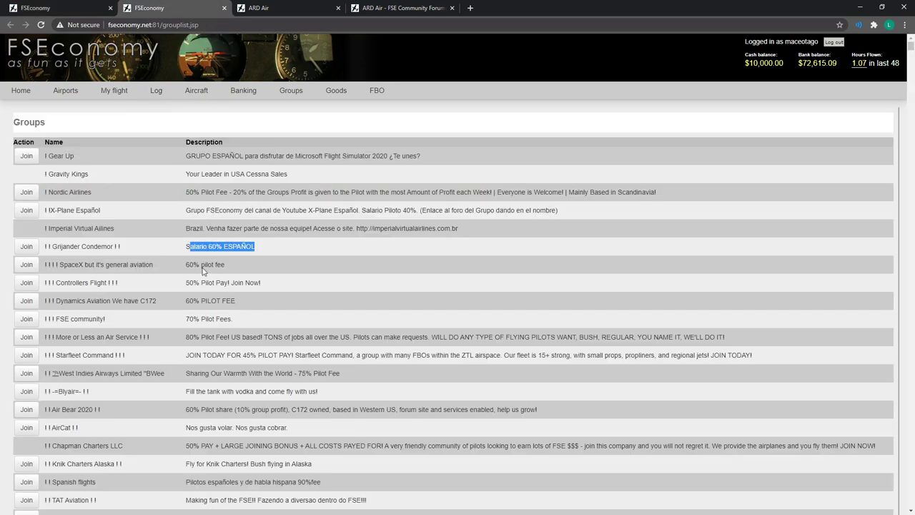
drag(183, 265, 266, 273)
drag(216, 355, 316, 365)
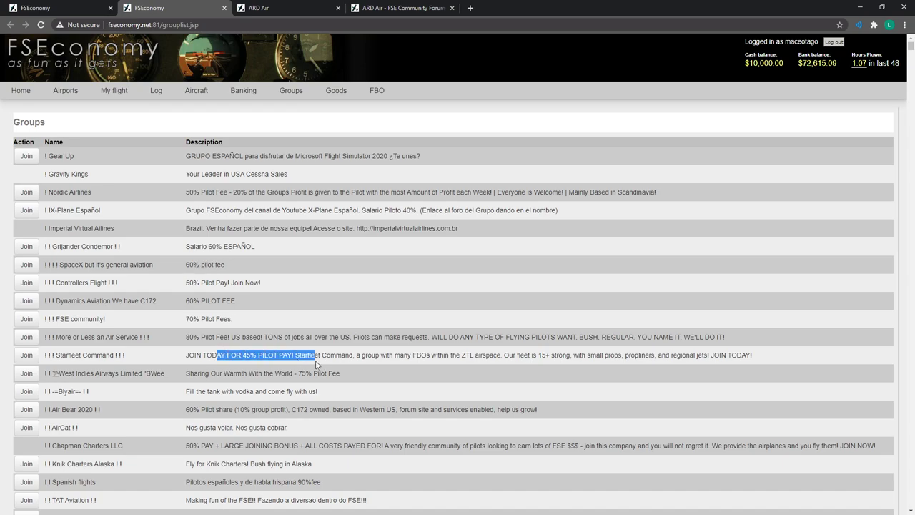
click(89, 9)
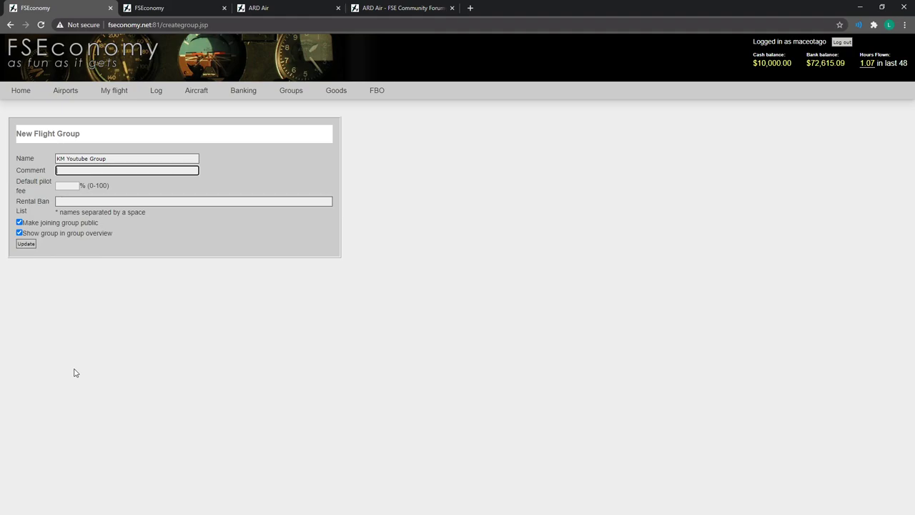
Enter the group comment 'a nice group'.
text(roup)
click(173, 335)
click(66, 185)
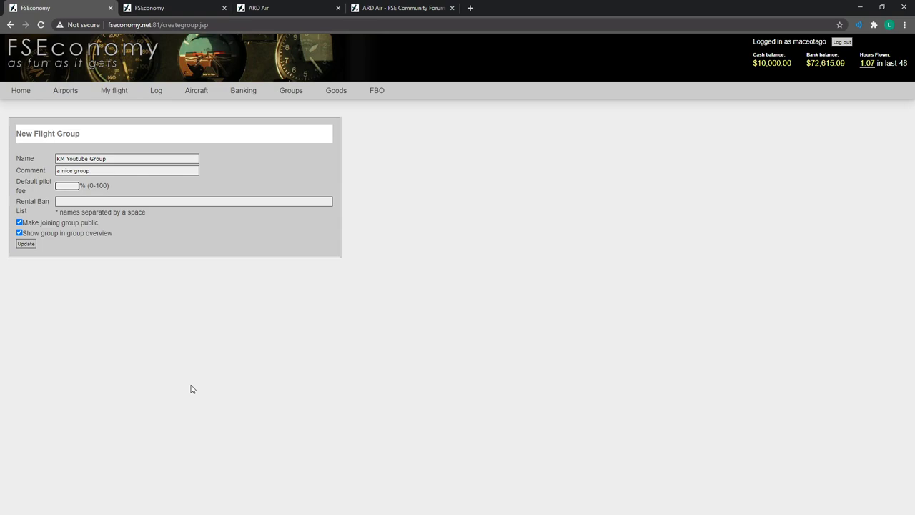
click(180, 6)
In ARD Air's flight log, view the 06:39:47 VEGT–VETZ flight's $7,930 income breakdown.
mouse_move(158, 105)
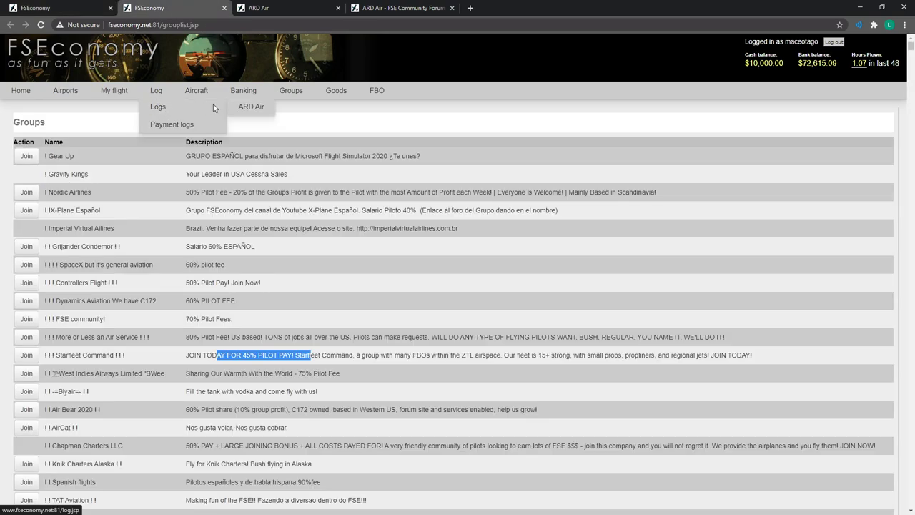
click(250, 110)
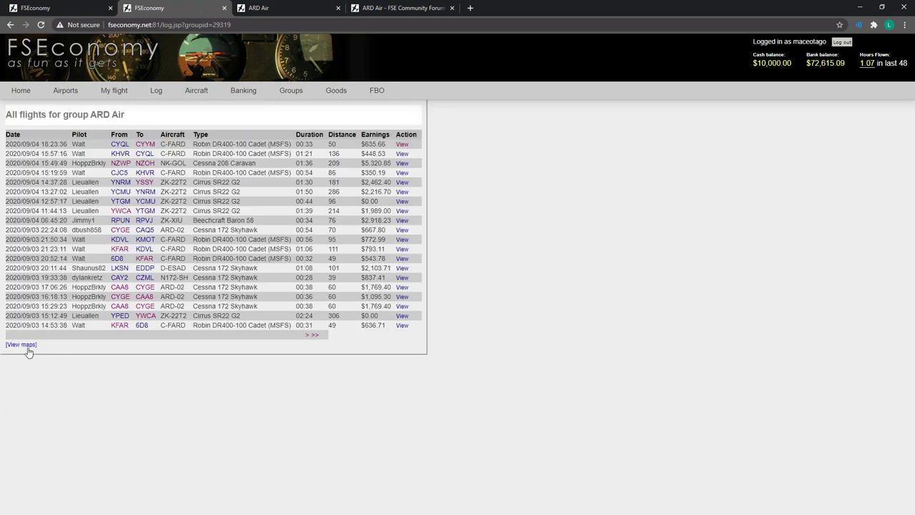
click(312, 336)
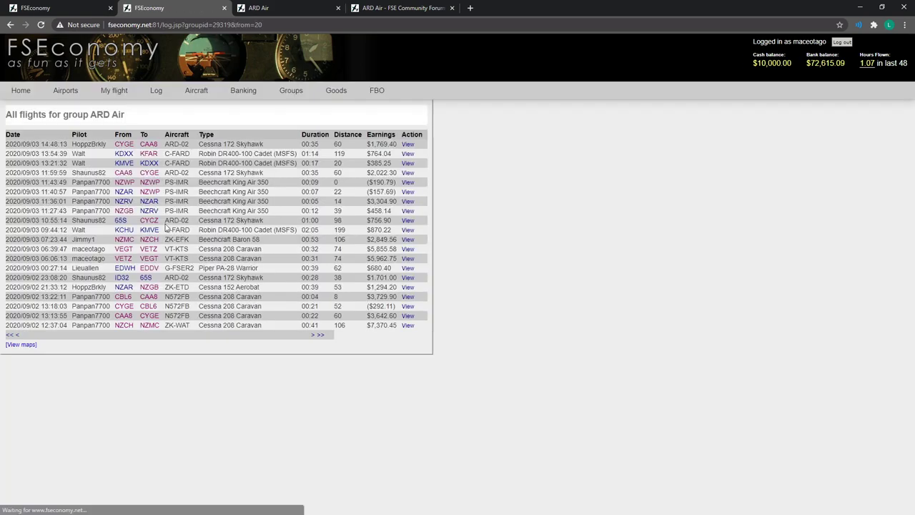
click(408, 255)
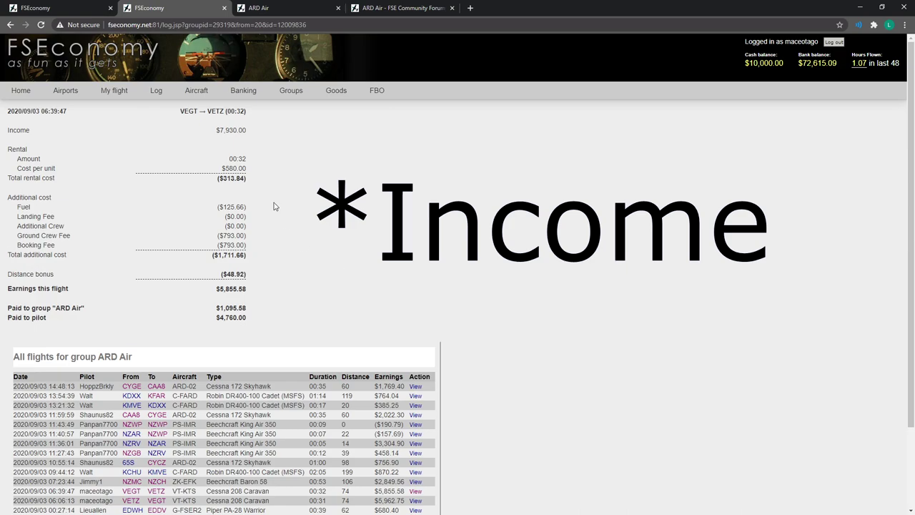
drag(227, 130, 219, 129)
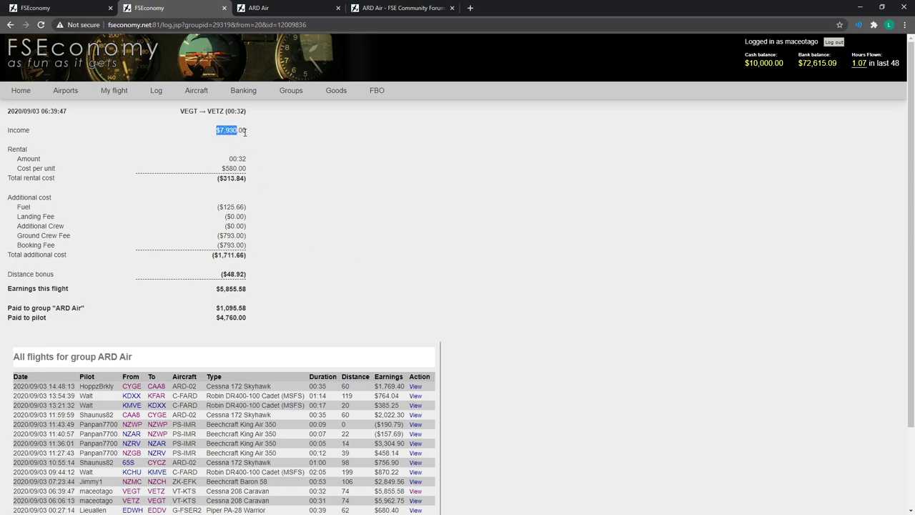
drag(244, 131, 281, 149)
click(221, 179)
Calculate 7930 × 0.6 in Calculator, giving 4,758.
drag(422, 100, 539, 100)
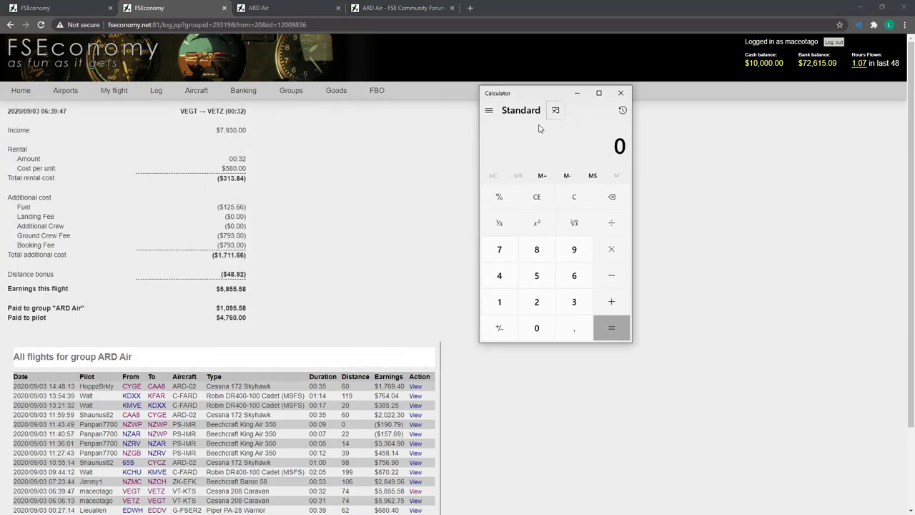
click(514, 252)
click(576, 248)
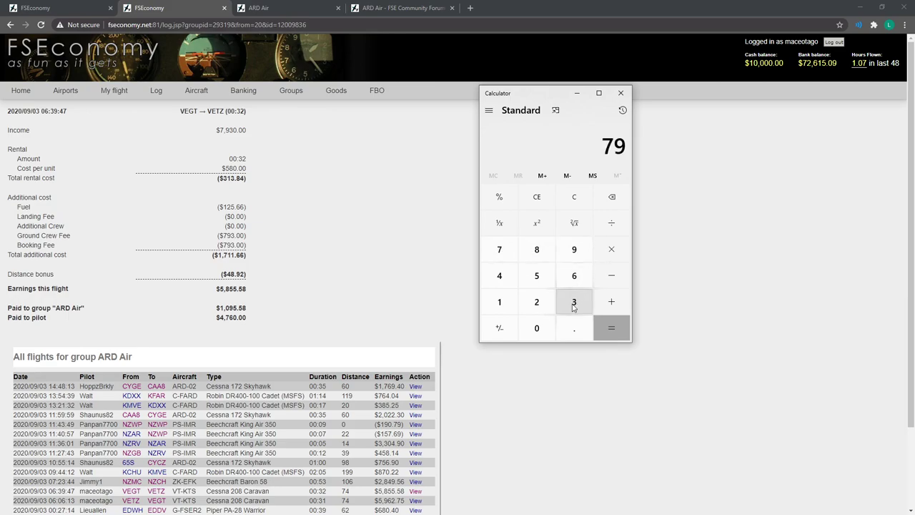
click(576, 302)
click(537, 328)
click(611, 249)
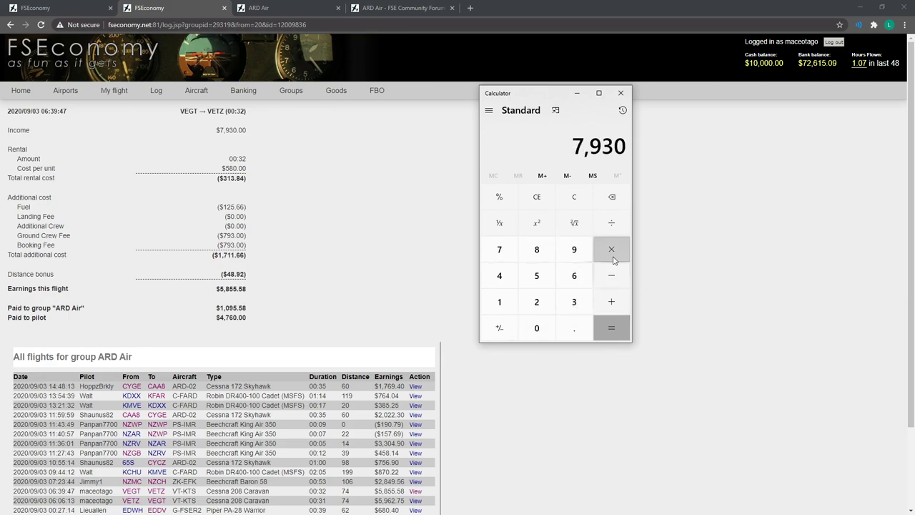
click(572, 329)
click(570, 279)
click(613, 329)
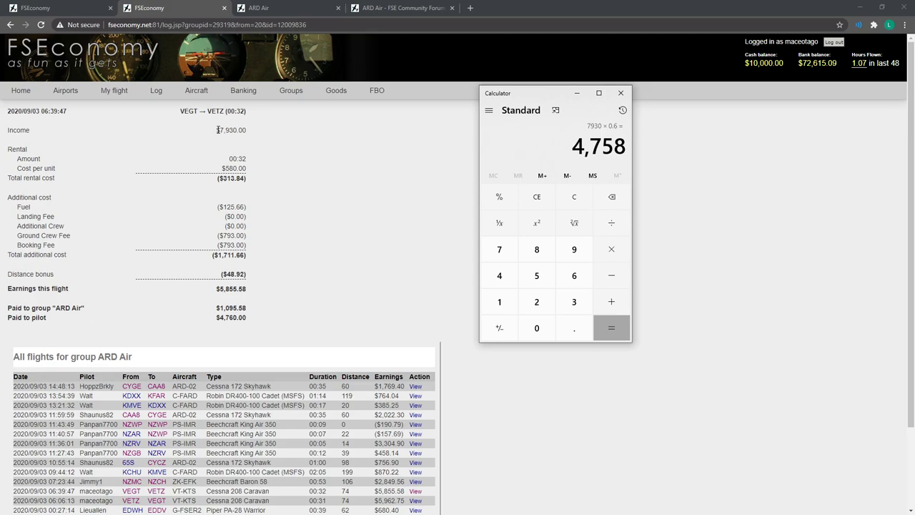
Compare the ARD Air group payment and pilot pay in the flight breakdown.
drag(218, 130, 271, 133)
click(248, 184)
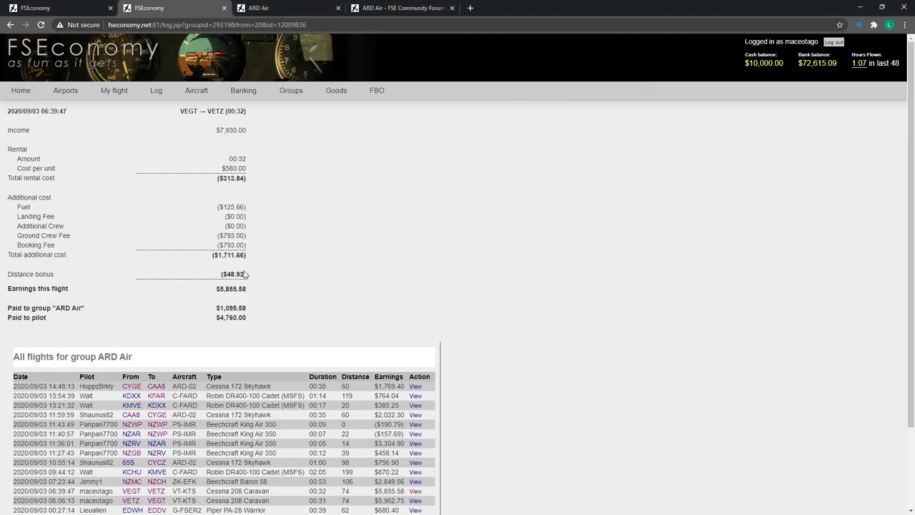
drag(223, 307, 255, 313)
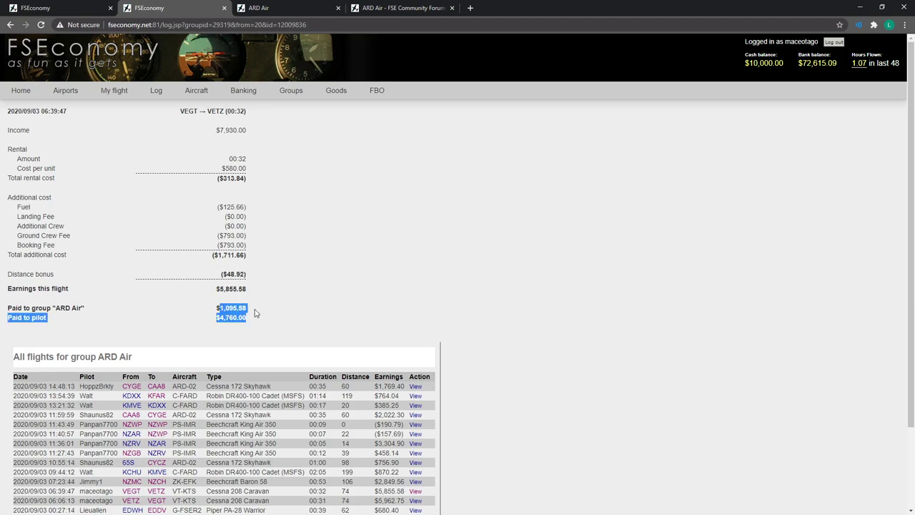
click(254, 311)
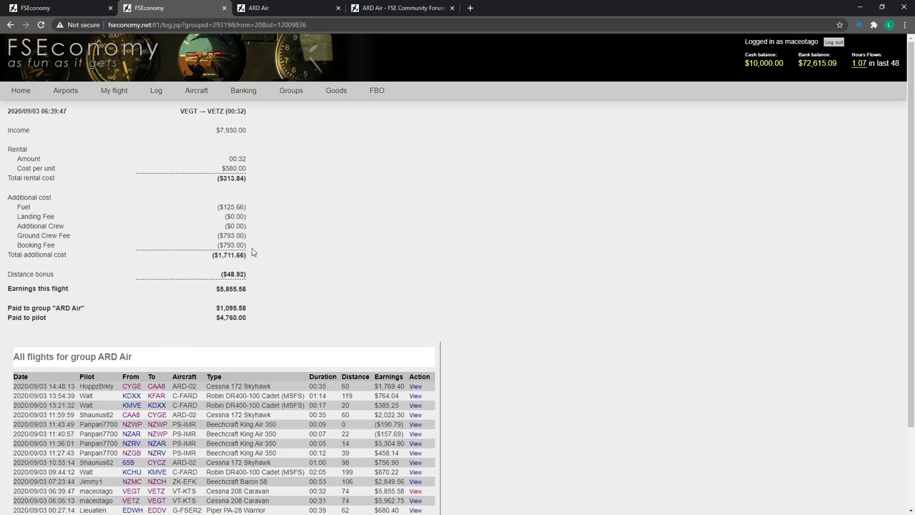
drag(223, 309, 319, 346)
click(234, 317)
Return to the New Flight Group form and glance at the flight log and forum tabs.
key(ctrl+shift+Tab)
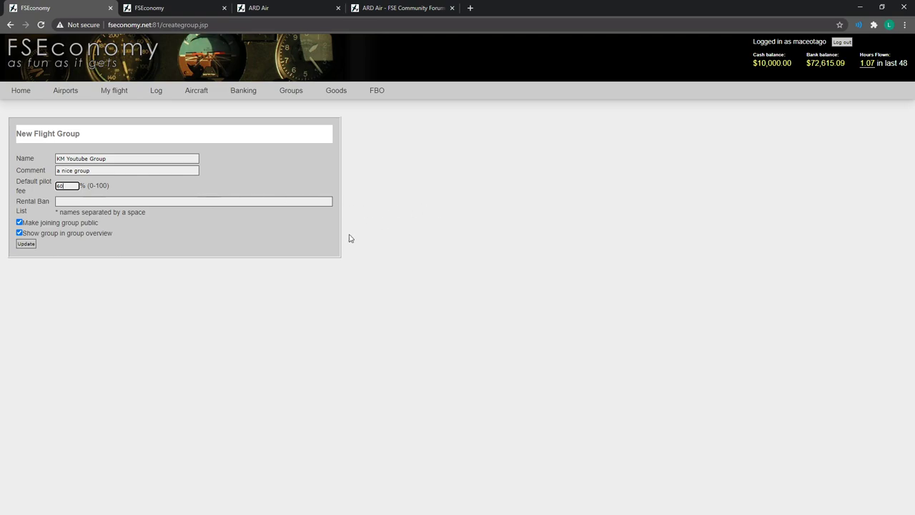
click(122, 200)
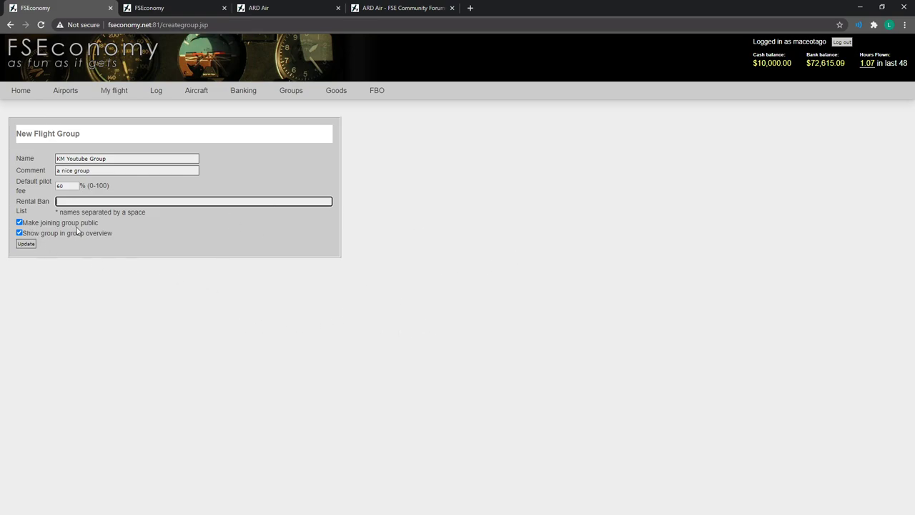
click(174, 8)
click(280, 8)
click(69, 10)
click(174, 9)
Recheck the All groups list, then save KM Youtube Group with its 60% pilot fee.
mouse_move(291, 92)
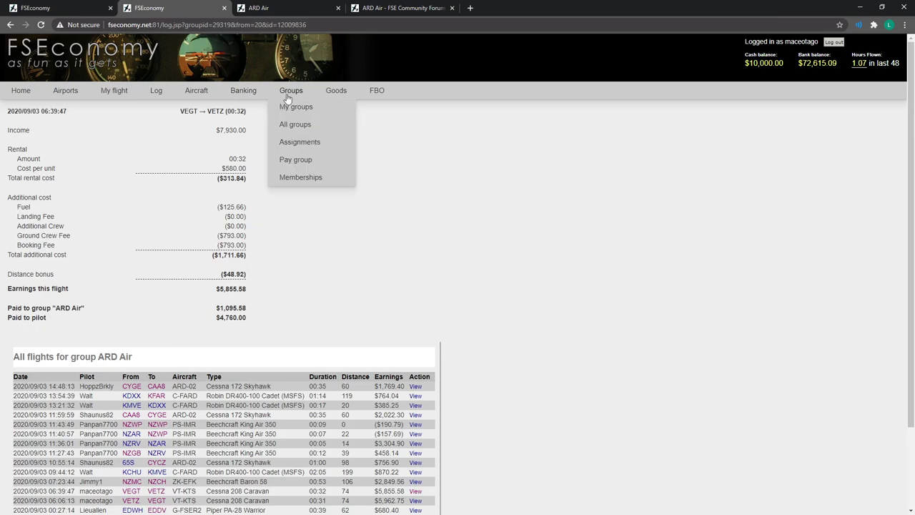
click(294, 129)
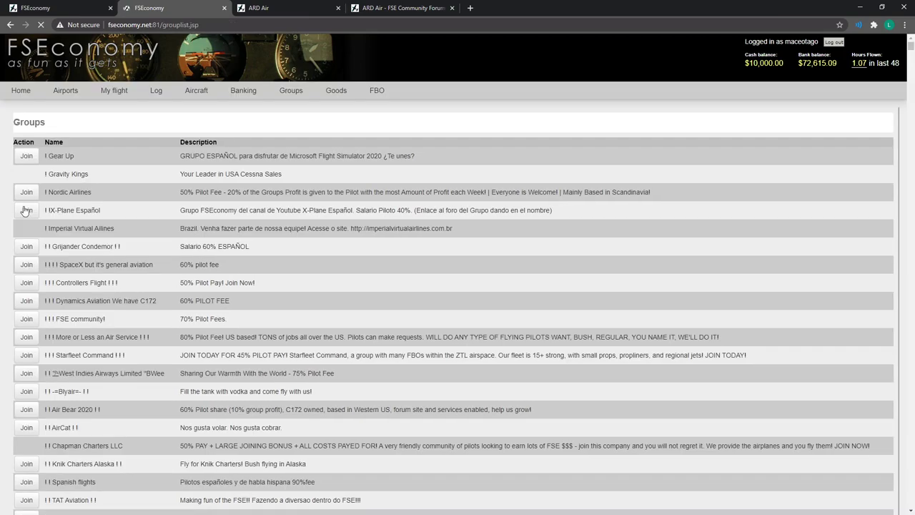
click(26, 209)
click(513, 85)
click(63, 9)
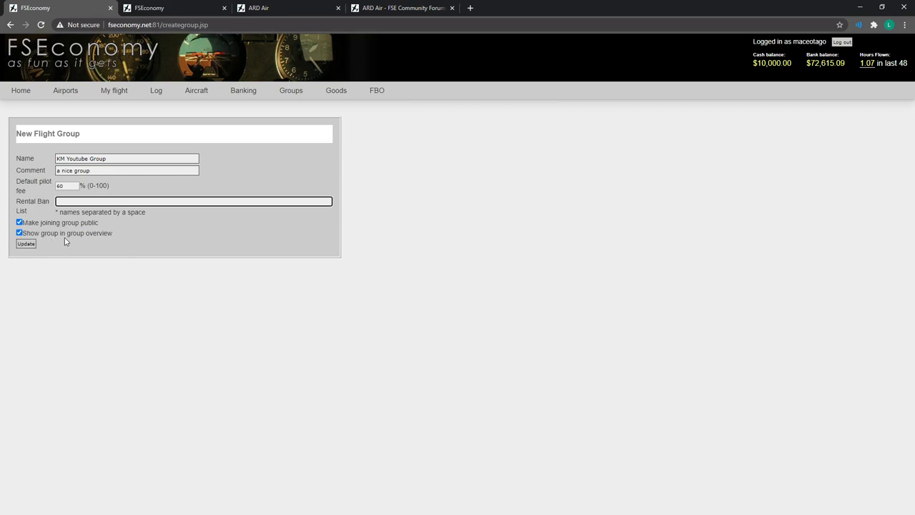
click(197, 9)
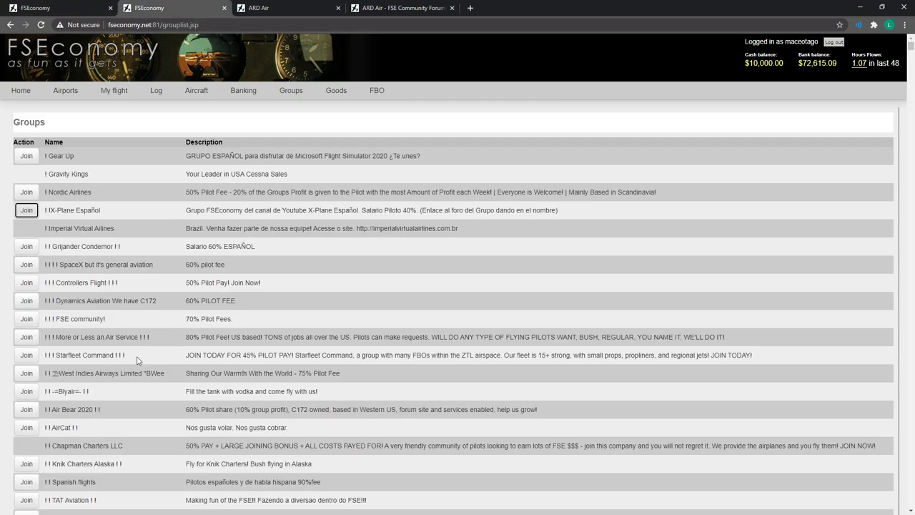
click(59, 8)
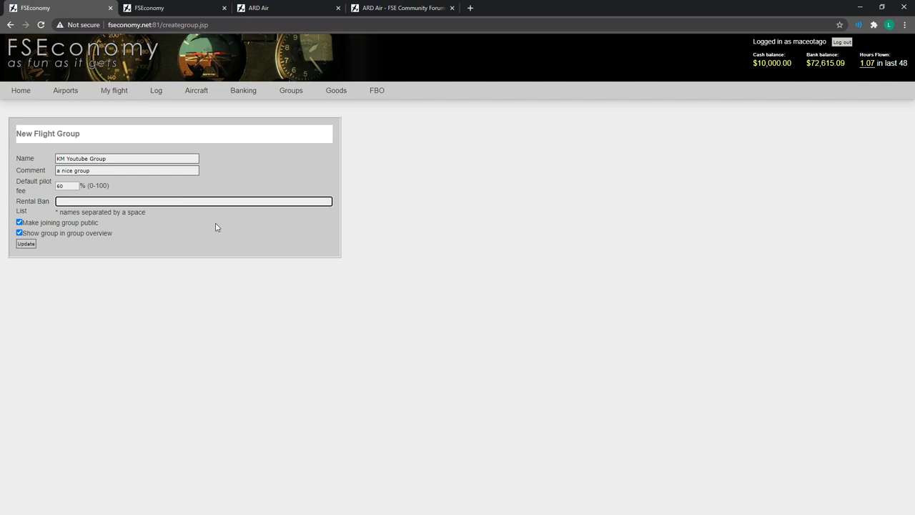
click(25, 245)
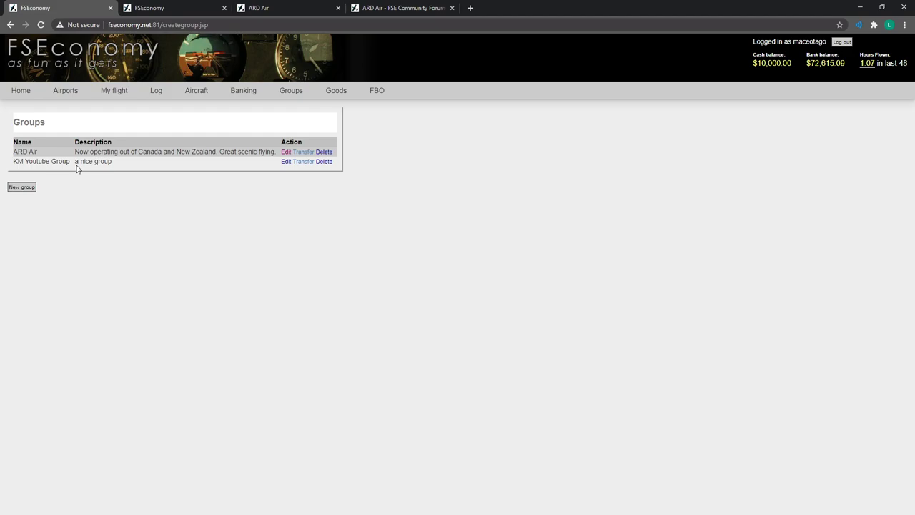
Review KM Youtube Group's edit settings and ownership transfer warning without changing anything.
drag(77, 168, 172, 206)
click(288, 178)
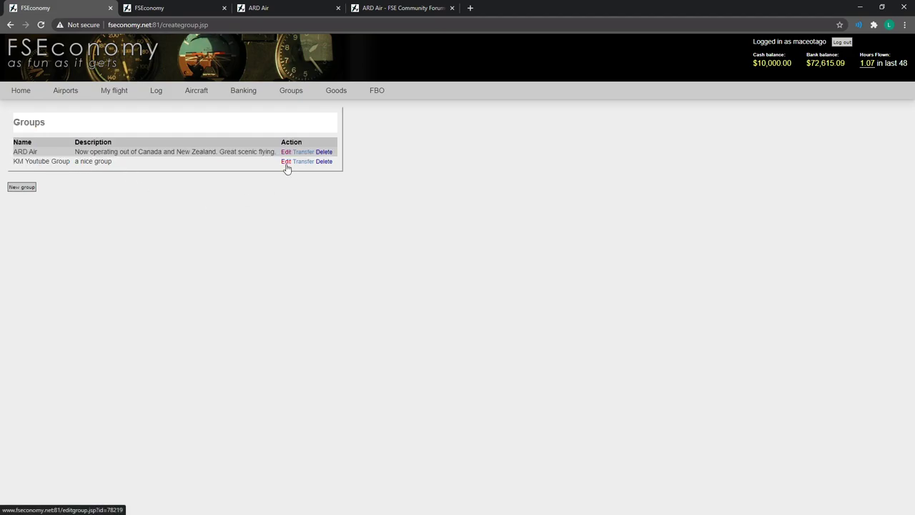
click(286, 163)
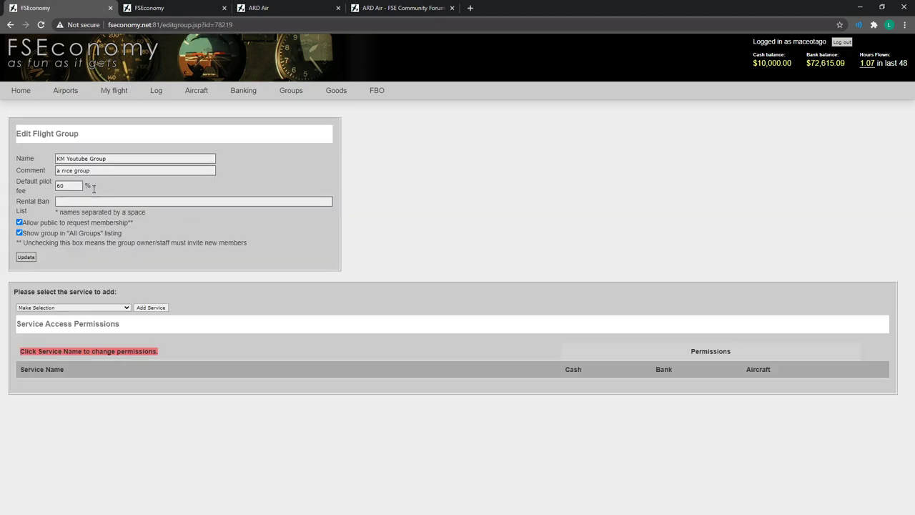
click(11, 25)
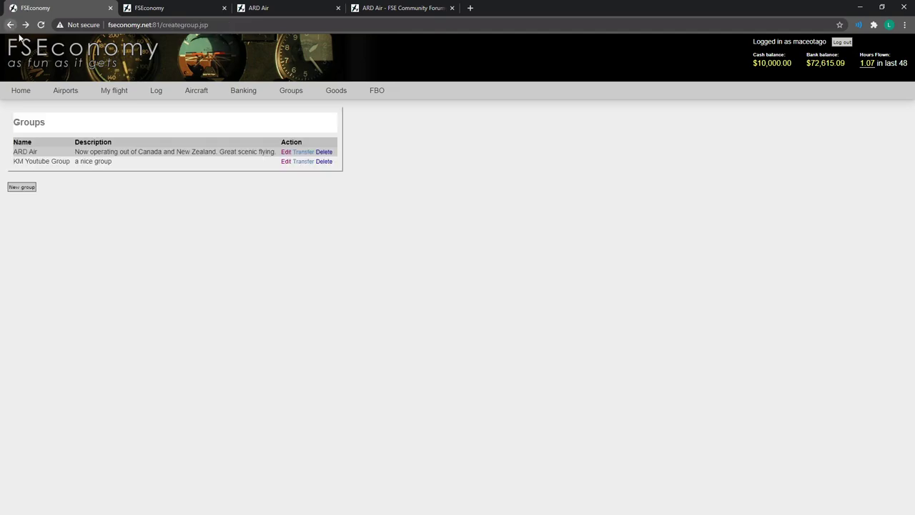
click(304, 162)
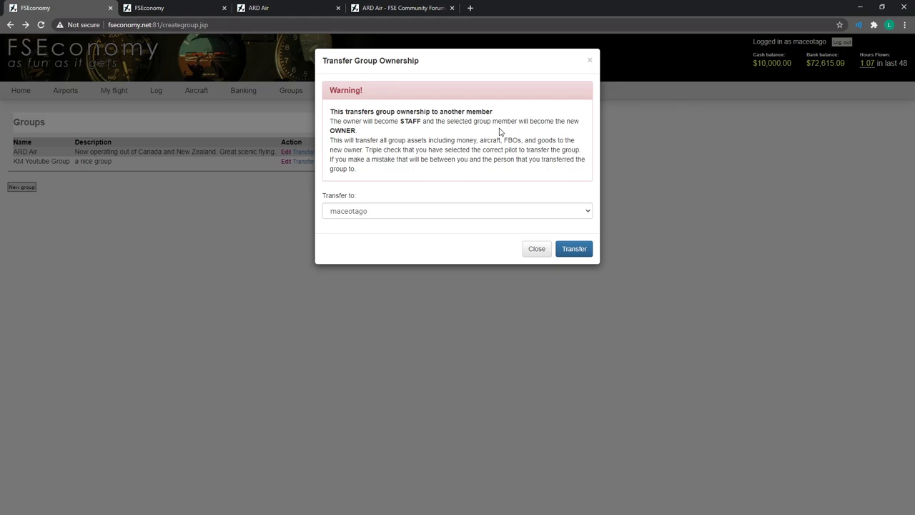
click(588, 61)
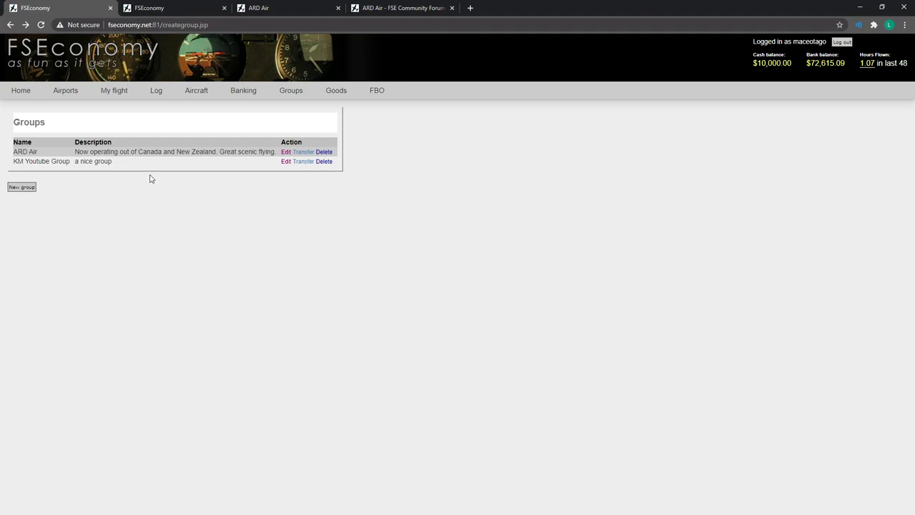
Browse the FSE Flying Groups forum listing and begin creating a new forum group.
click(310, 8)
mouse_move(122, 138)
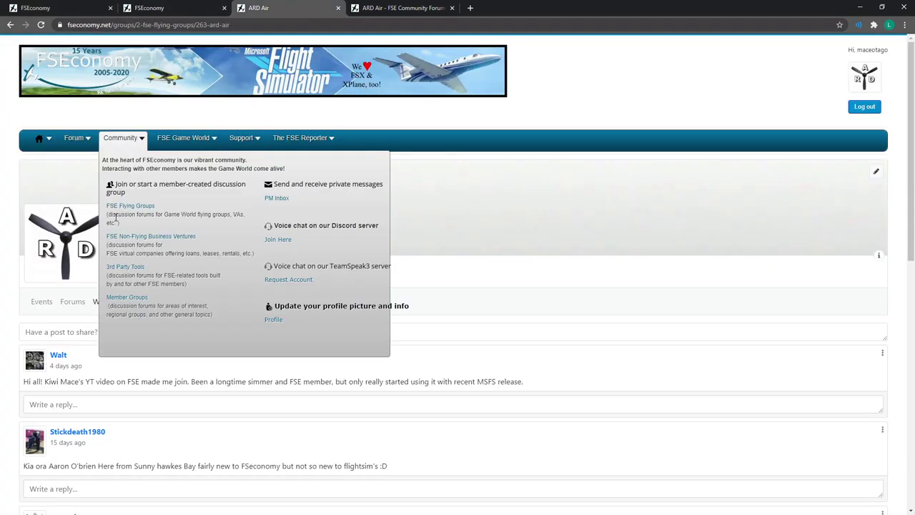
click(129, 206)
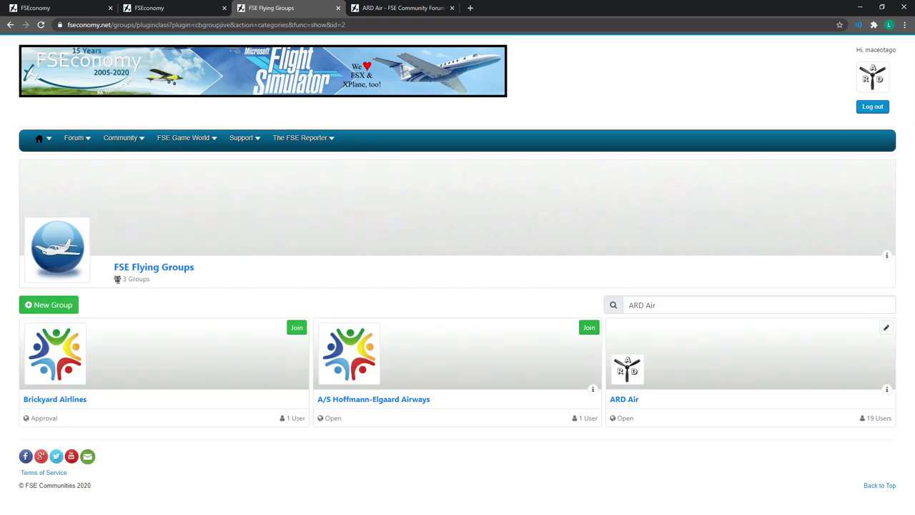
click(48, 305)
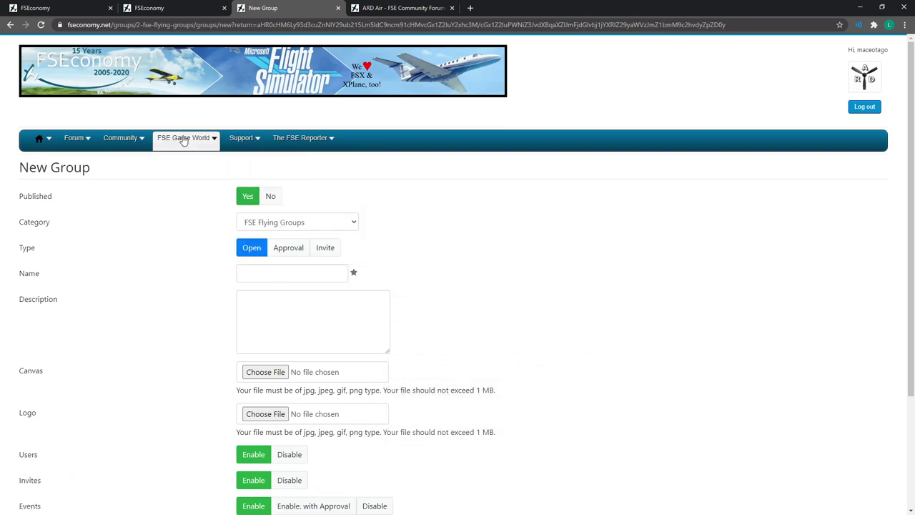
Return to My groups and open the bank account summary.
click(163, 7)
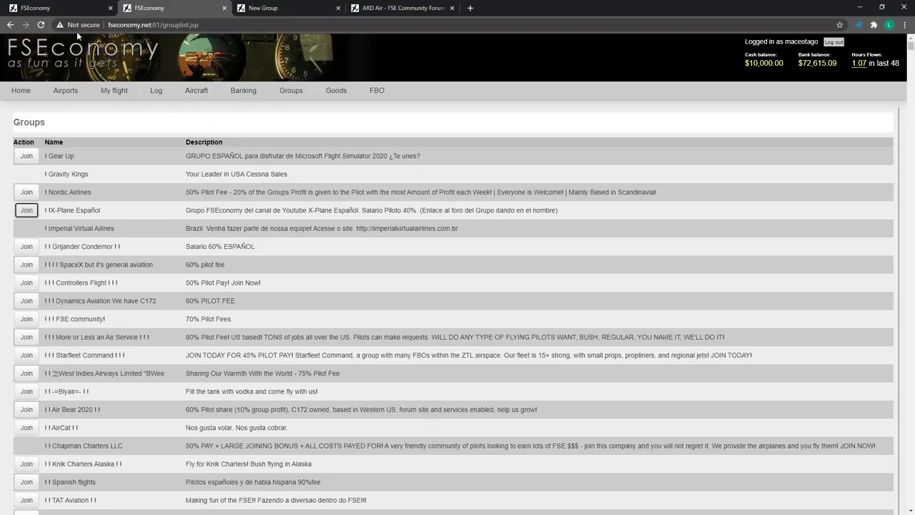
click(72, 8)
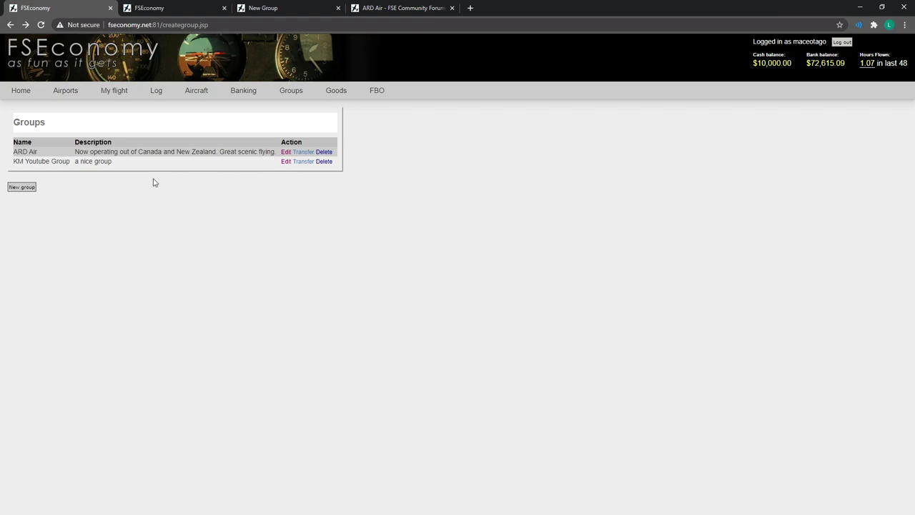
click(245, 93)
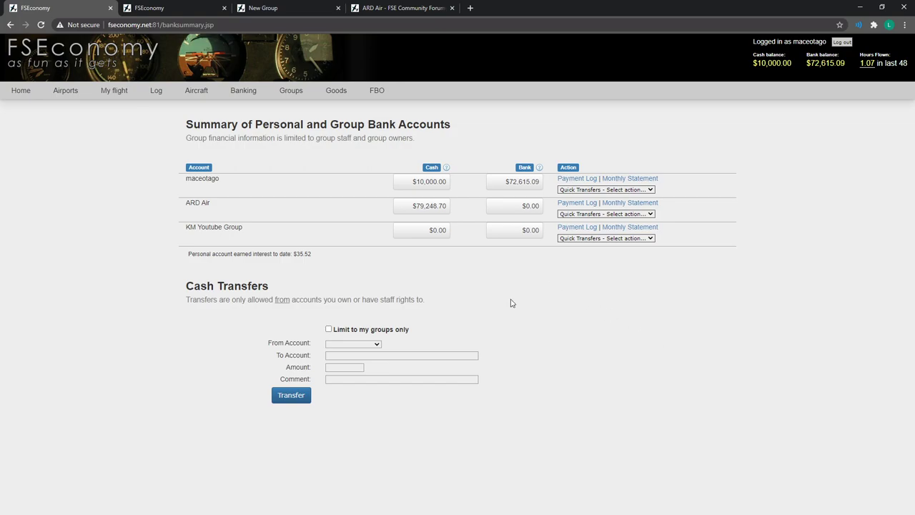
Transfer $500 from the personal account to ARD Air with the comment 'test'.
click(368, 344)
click(357, 357)
click(355, 356)
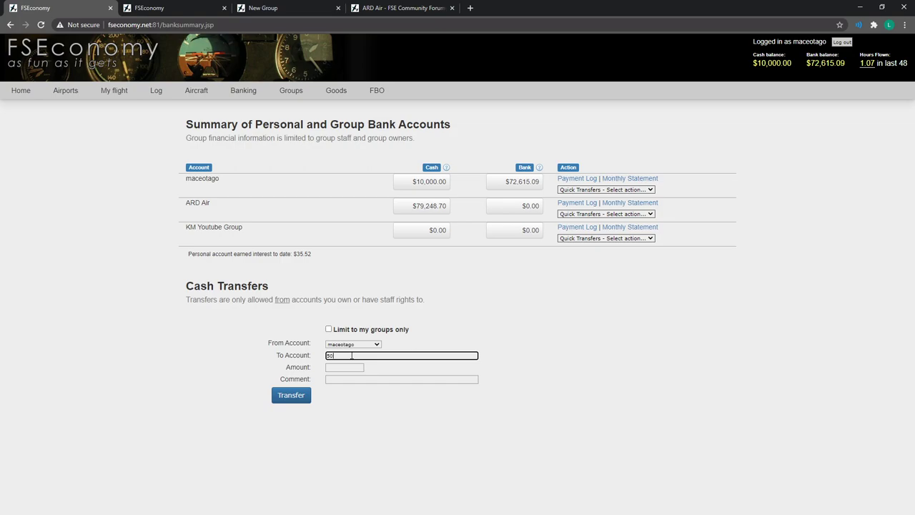
text(500)
double_click(411, 356)
click(357, 368)
click(358, 366)
text(500)
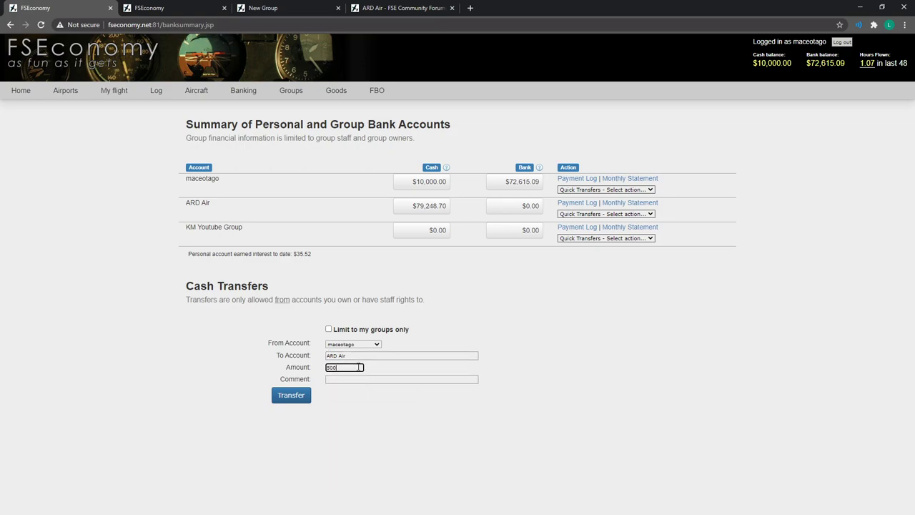
click(351, 379)
text(test)
click(362, 404)
click(294, 402)
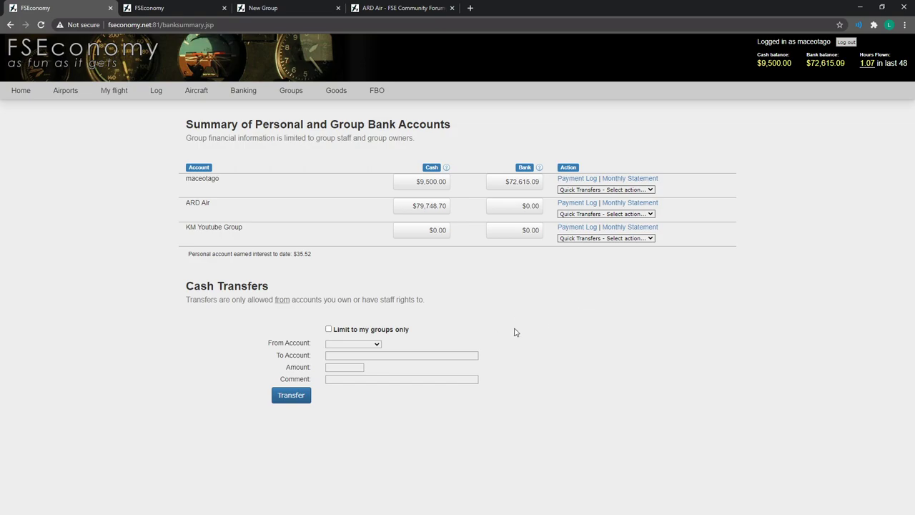
View My groups, then switch to the full list of all flight groups.
mouse_move(289, 100)
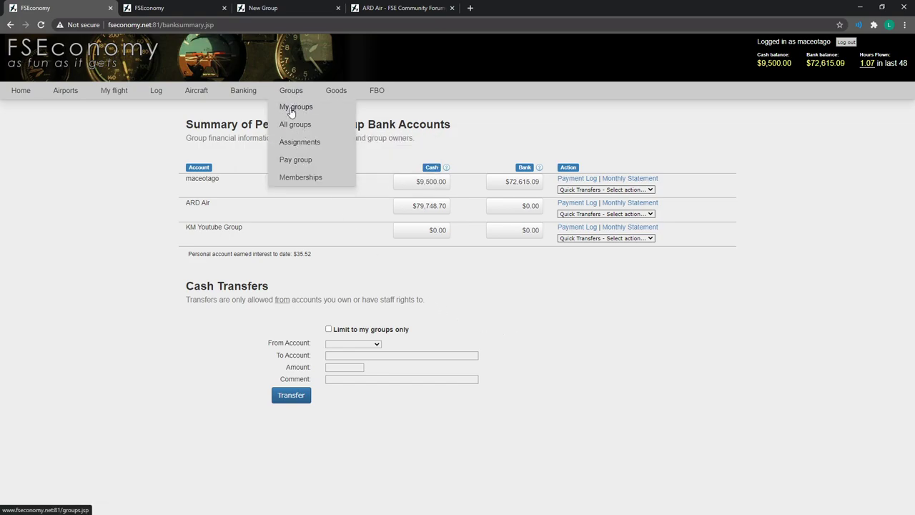
click(298, 109)
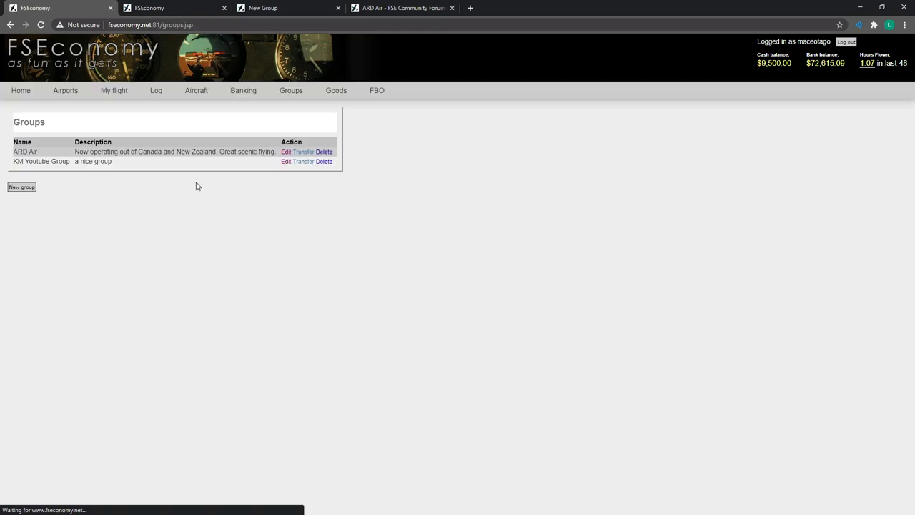
mouse_move(297, 96)
click(296, 126)
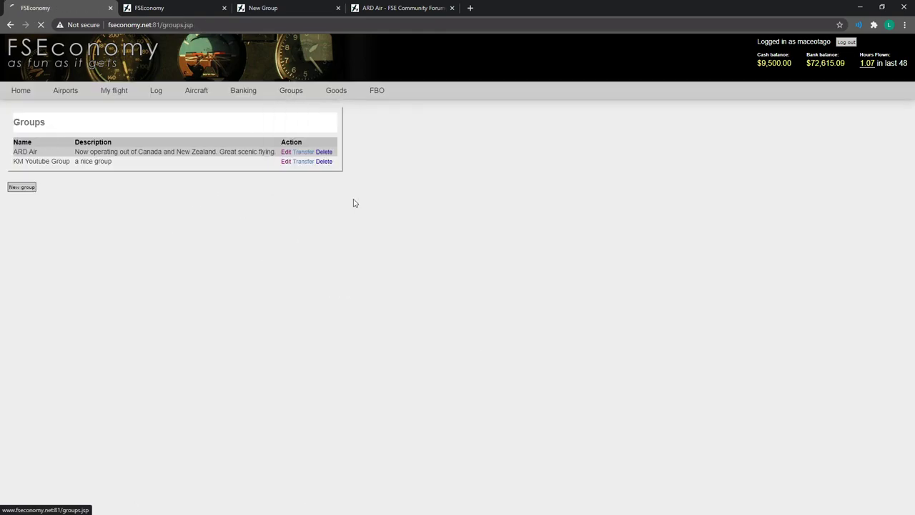
Show ARD Air's assignments and scroll through the jobs totalling $25,757.00 pay.
mouse_move(294, 93)
mouse_move(300, 141)
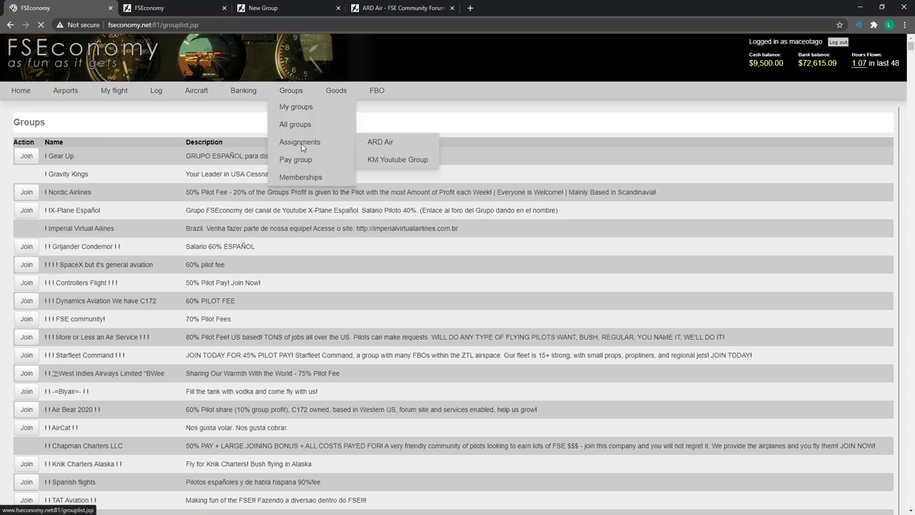
click(380, 145)
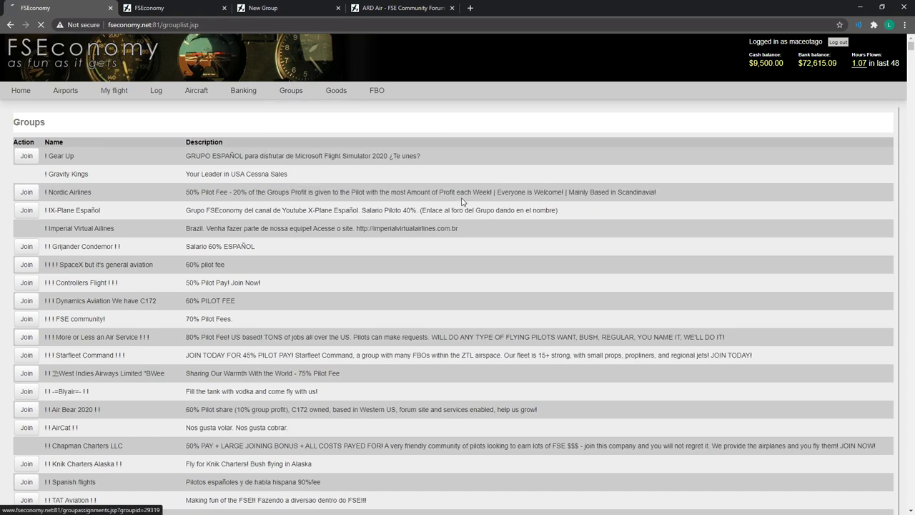
scroll(456, 211, down, 1)
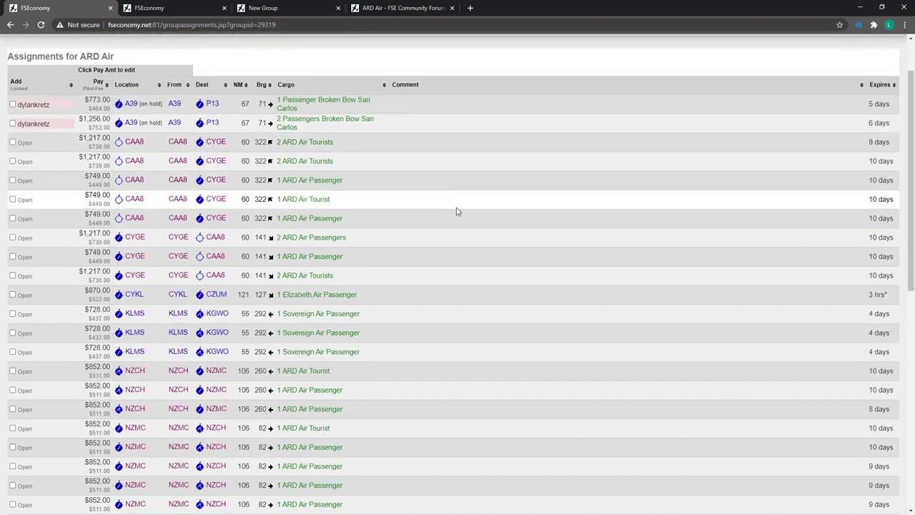
scroll(472, 217, up, 1)
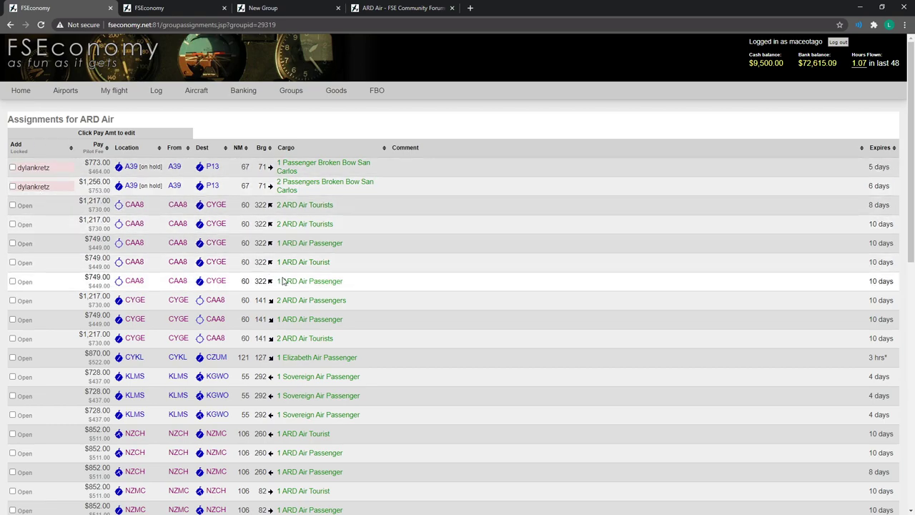
scroll(136, 204, down, 4)
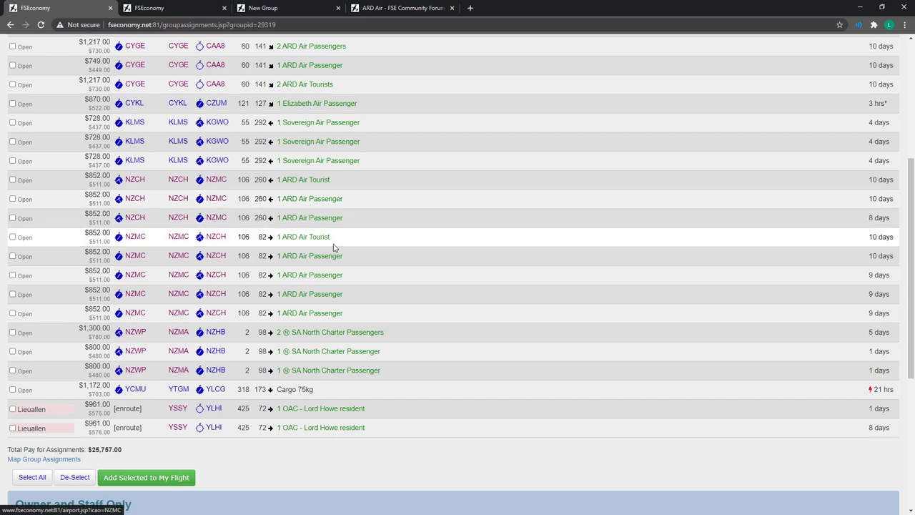
scroll(358, 322, up, 3)
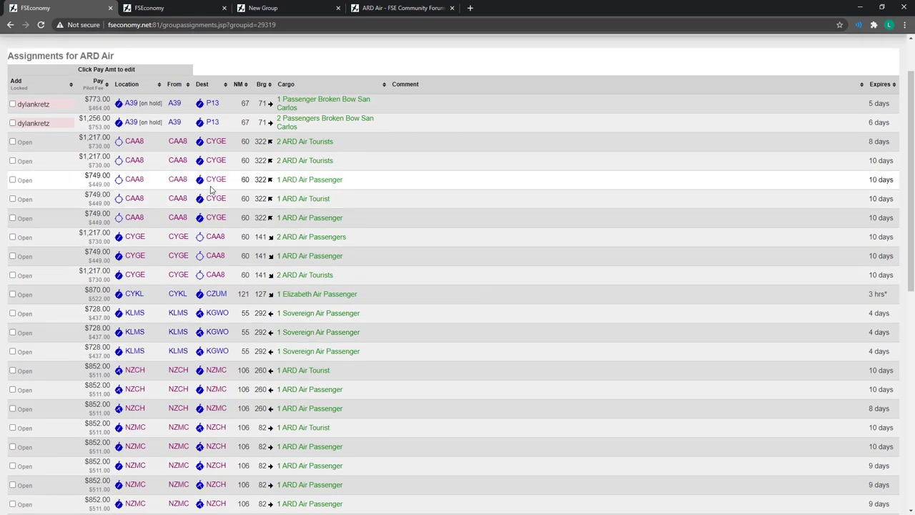
scroll(448, 341, down, 2)
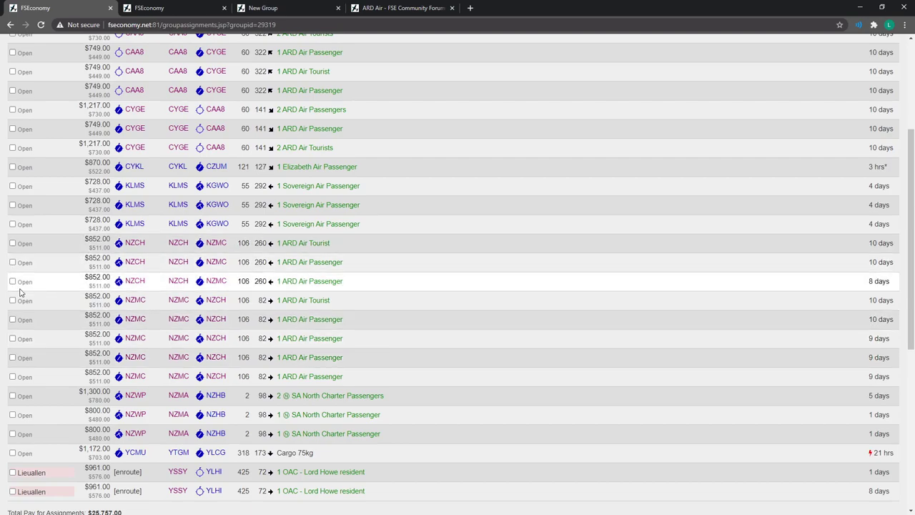
scroll(297, 201, up, 2)
scroll(297, 200, up, 1)
scroll(340, 295, down, 3)
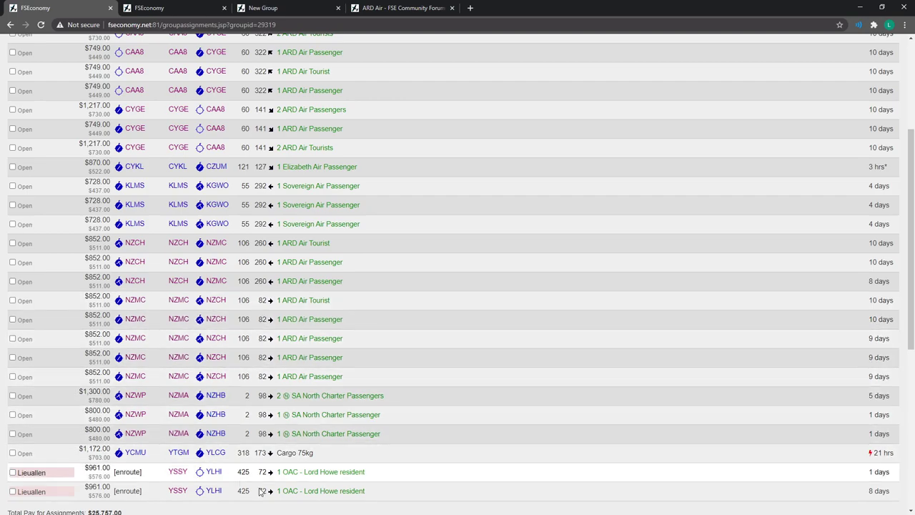
scroll(376, 443, up, 1)
scroll(376, 443, up, 1)
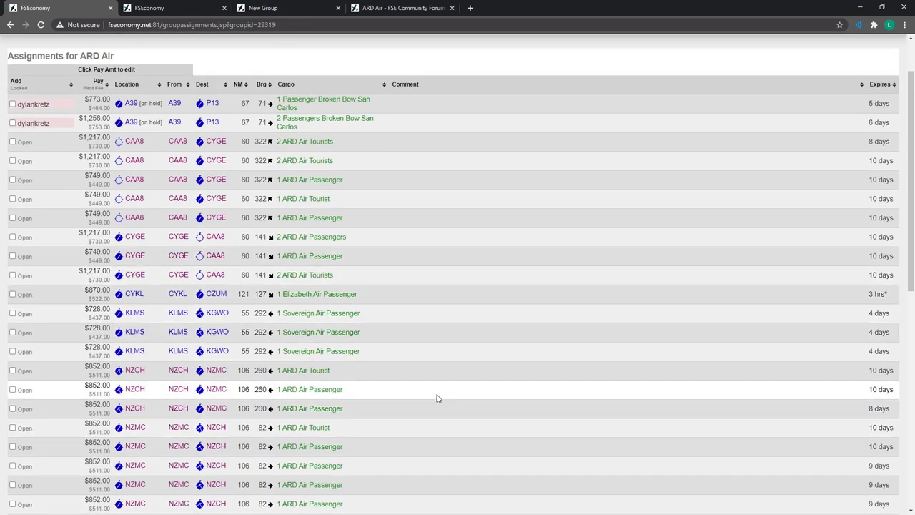
scroll(435, 396, up, 1)
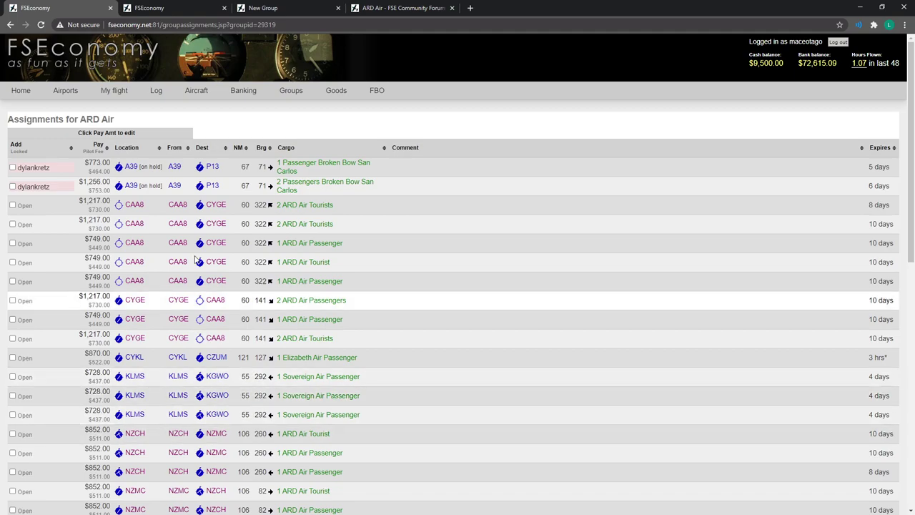
scroll(350, 371, down, 2)
scroll(385, 410, up, 2)
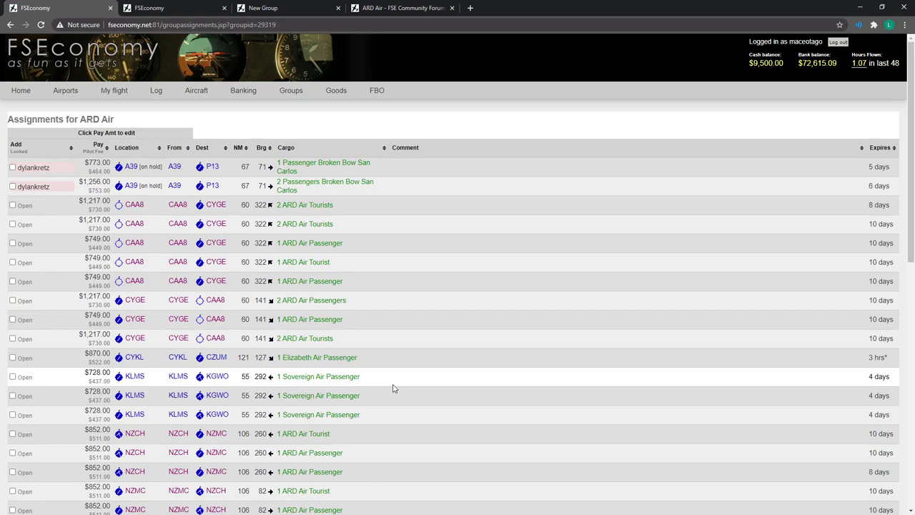
Pay $500 to ARD Air and confirm balances: personal $9,000.00, ARD Air $80,248.70.
mouse_move(291, 92)
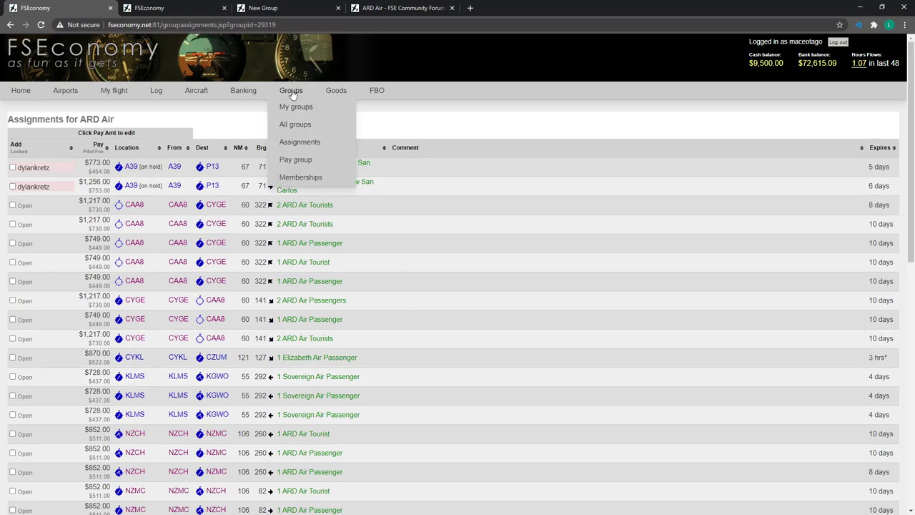
mouse_move(295, 164)
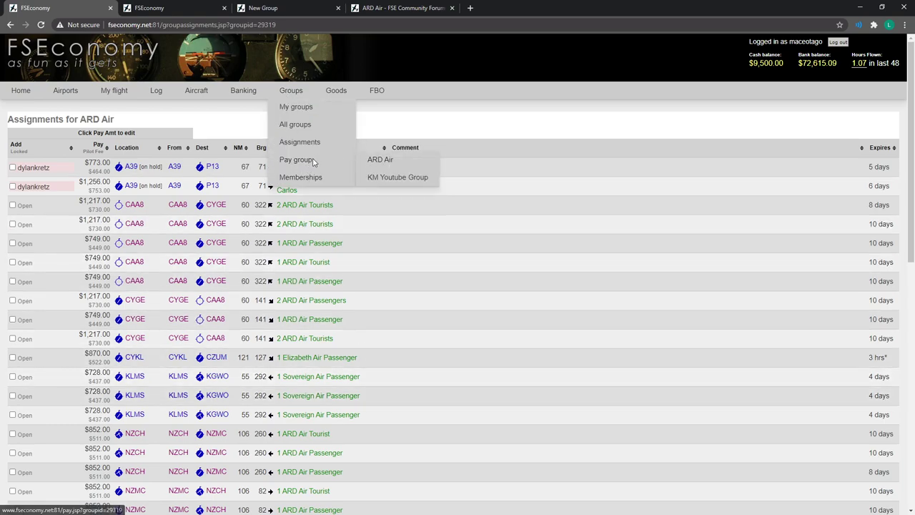
click(388, 161)
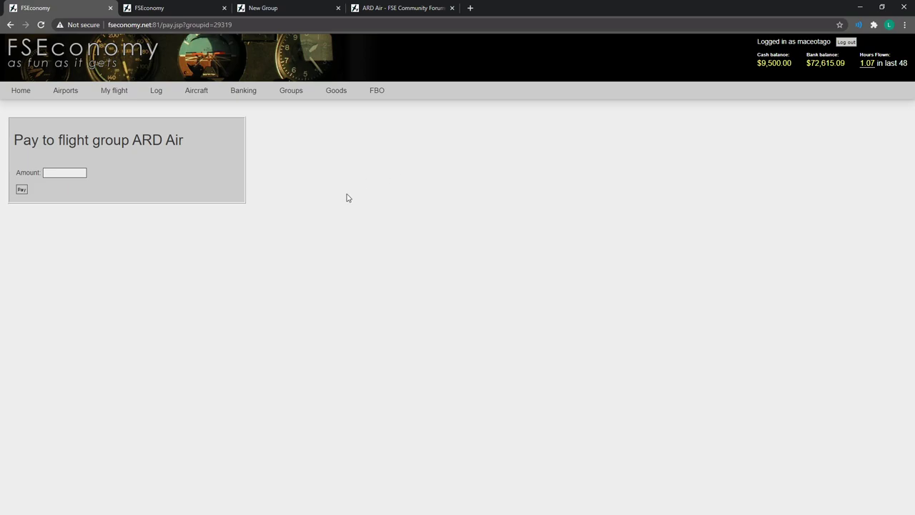
click(67, 173)
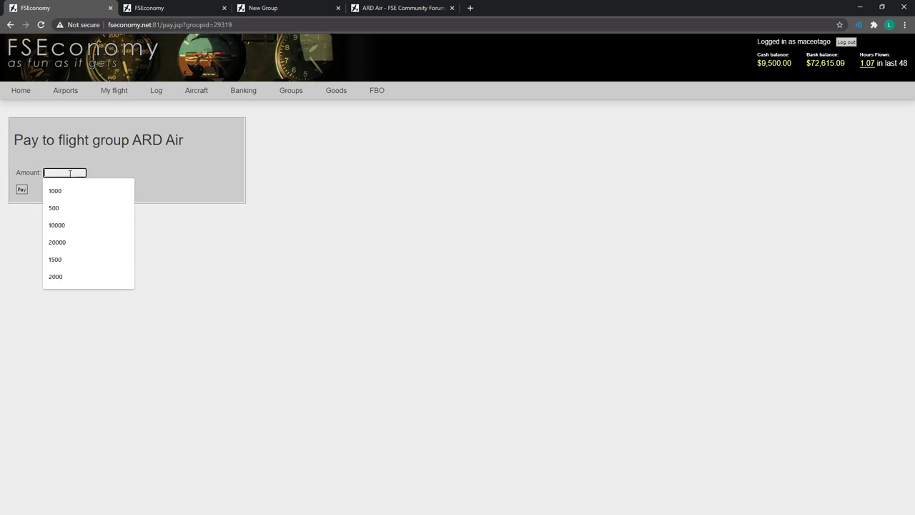
click(321, 300)
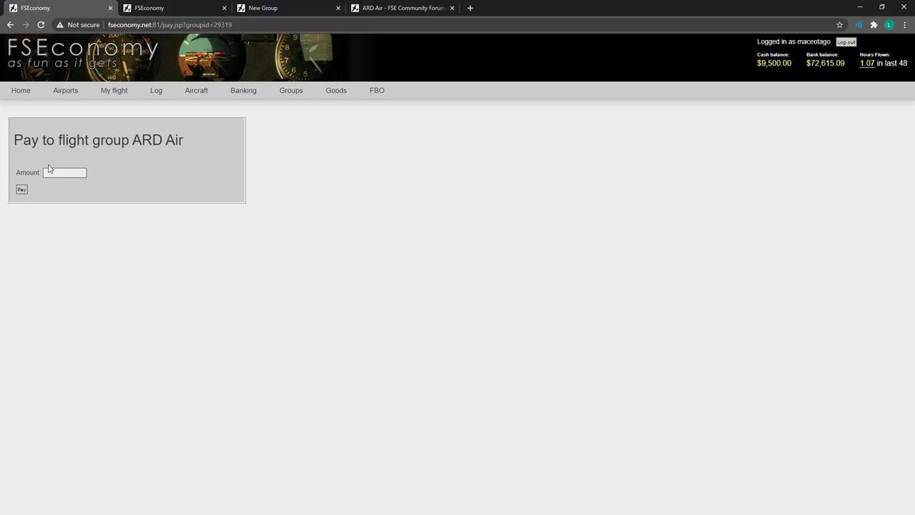
click(50, 171)
text(500)
click(22, 189)
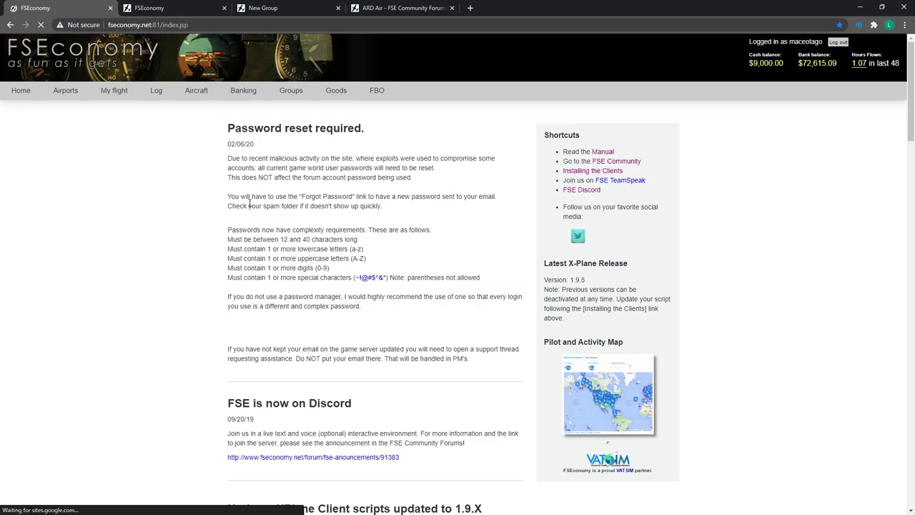
click(243, 93)
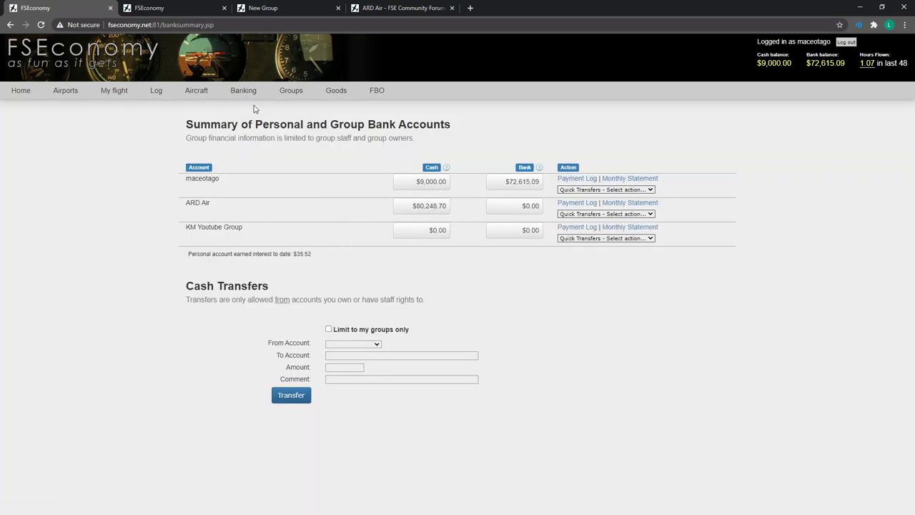
Accept the pending request on ARD Air's memberships page as a regular member.
mouse_move(293, 93)
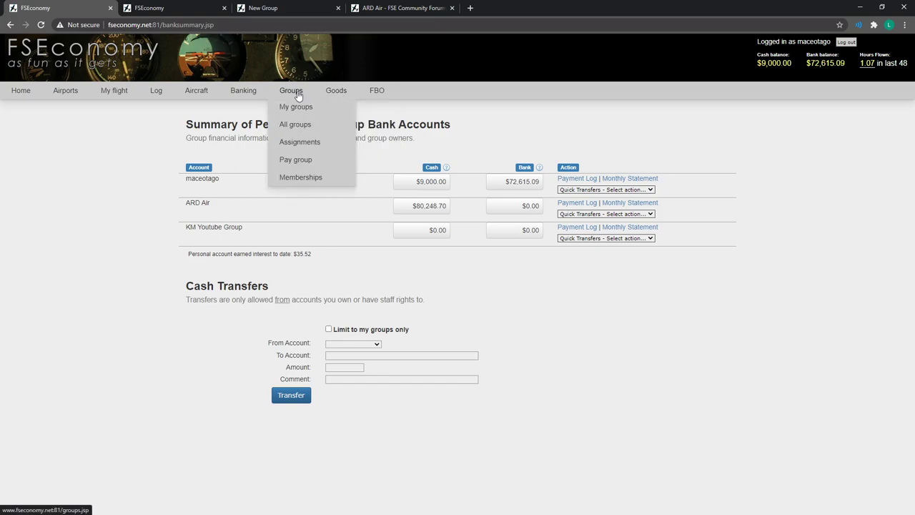
mouse_move(303, 183)
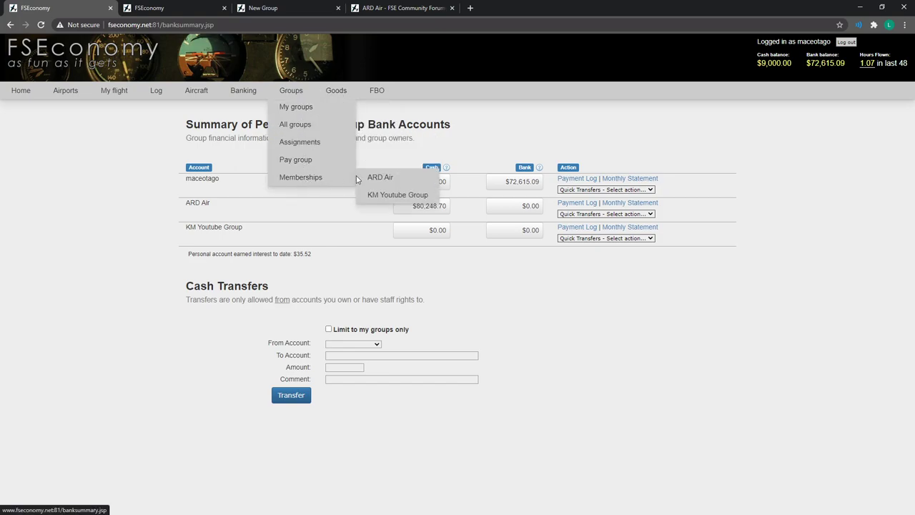
click(382, 177)
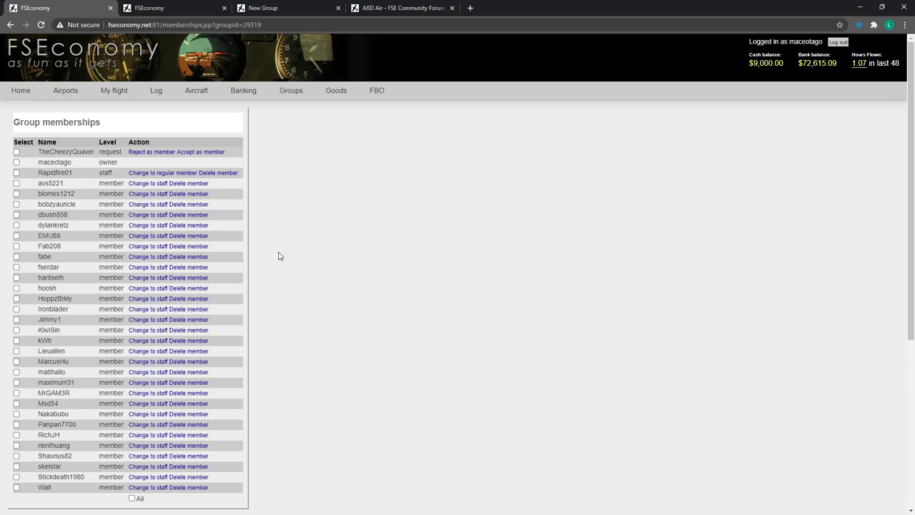
click(206, 153)
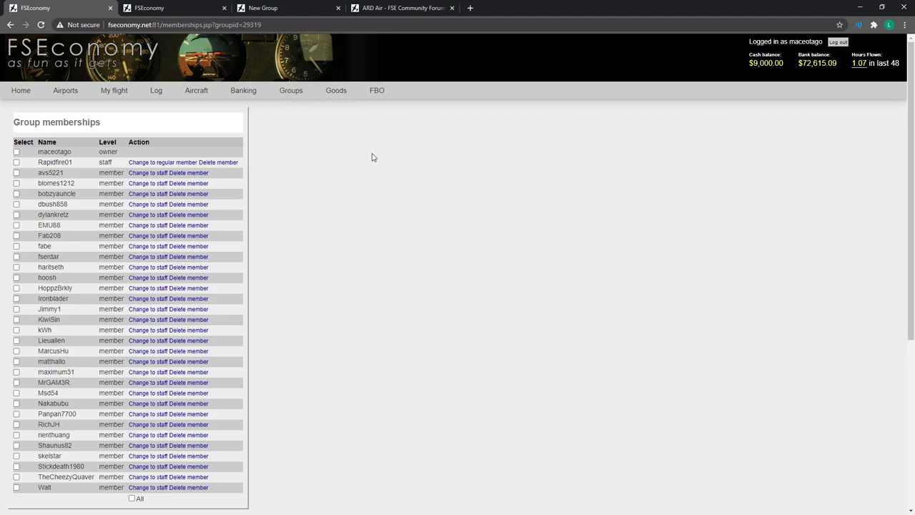
mouse_move(196, 91)
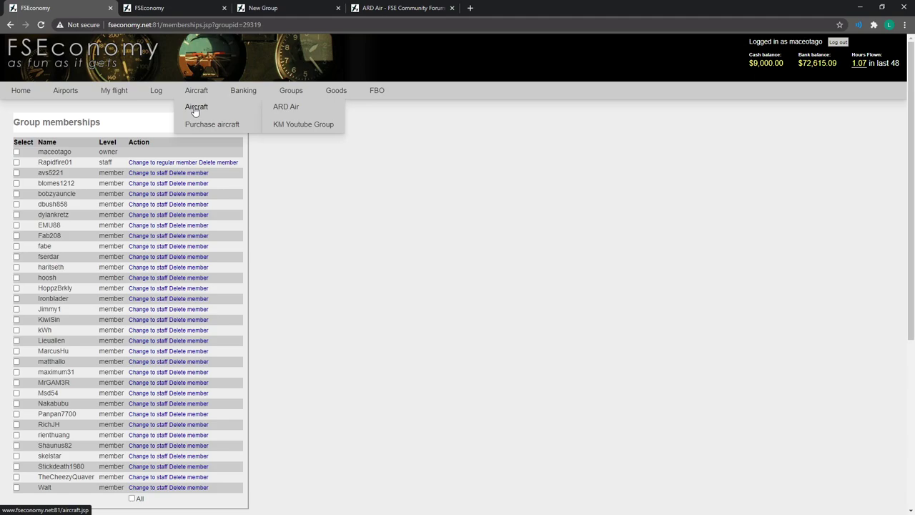
List the personal account's aircraft, including the Cessna 152 Aerobat.
click(195, 111)
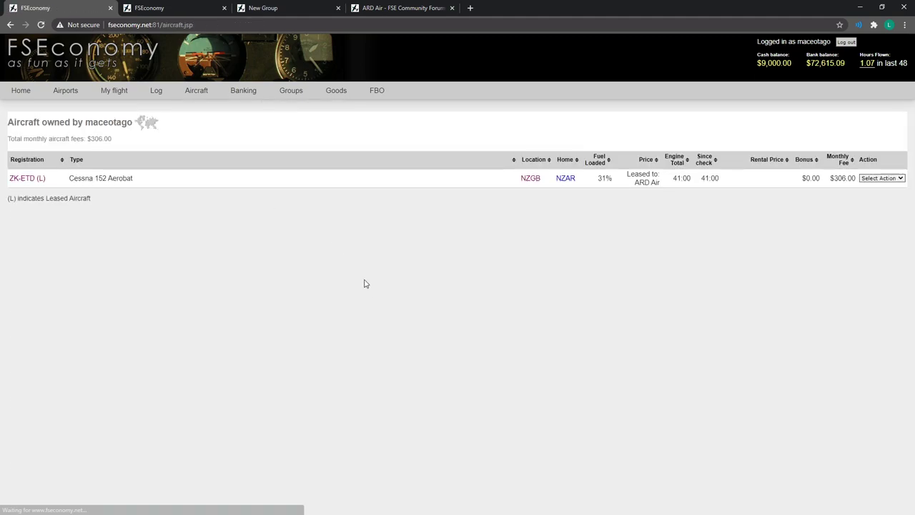
drag(70, 178, 140, 183)
click(171, 269)
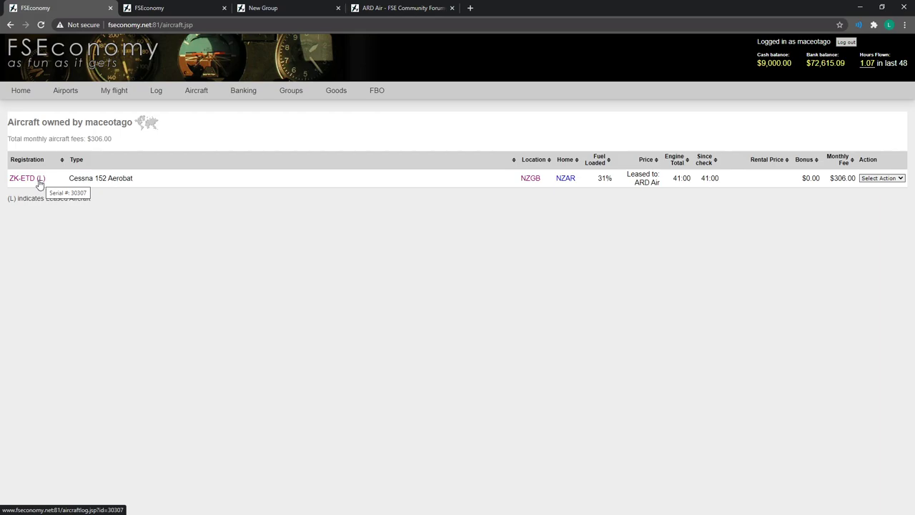
List ARD Air's nine aircraft, with $5,647.00 total monthly fees.
mouse_move(196, 92)
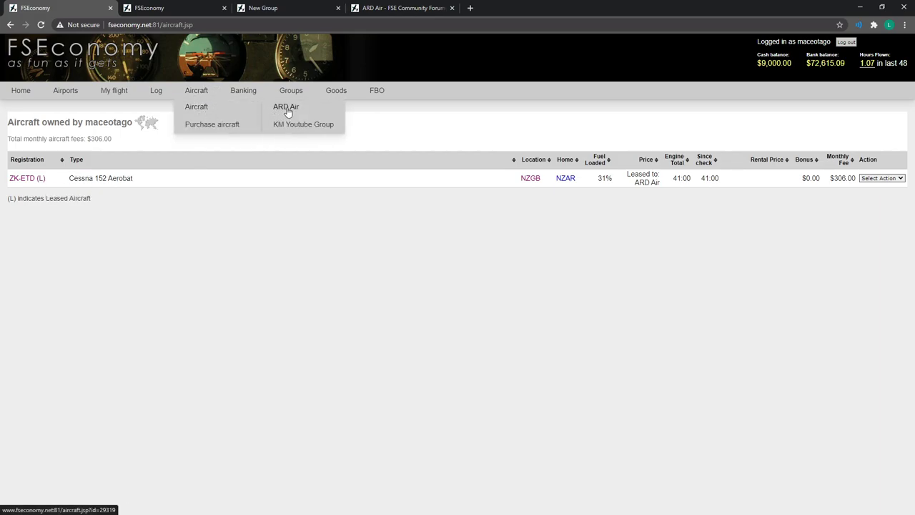
click(285, 107)
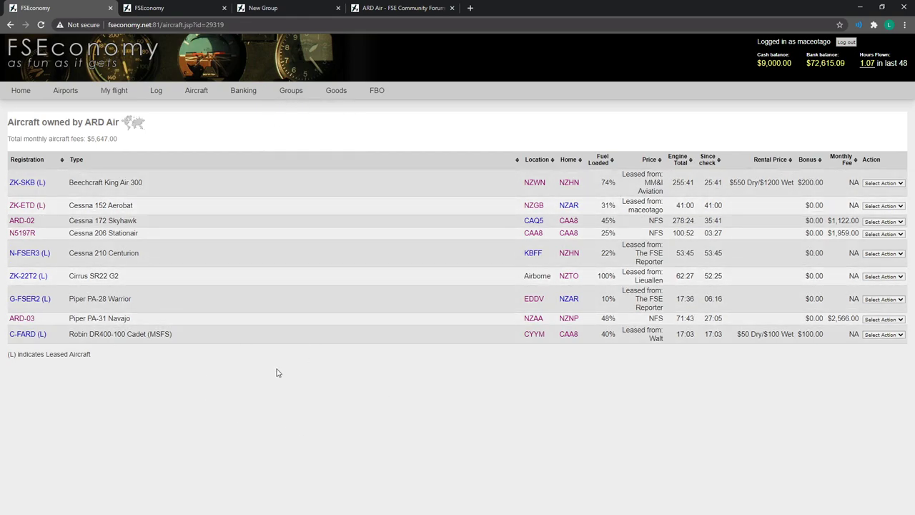
mouse_move(196, 93)
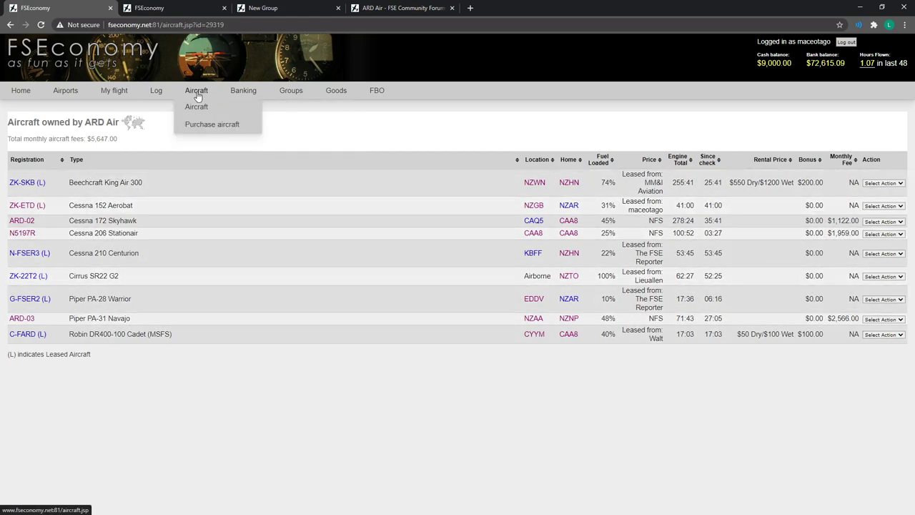
Search aircraft for sale by model Agusta Westland AW139, returning four results.
click(209, 129)
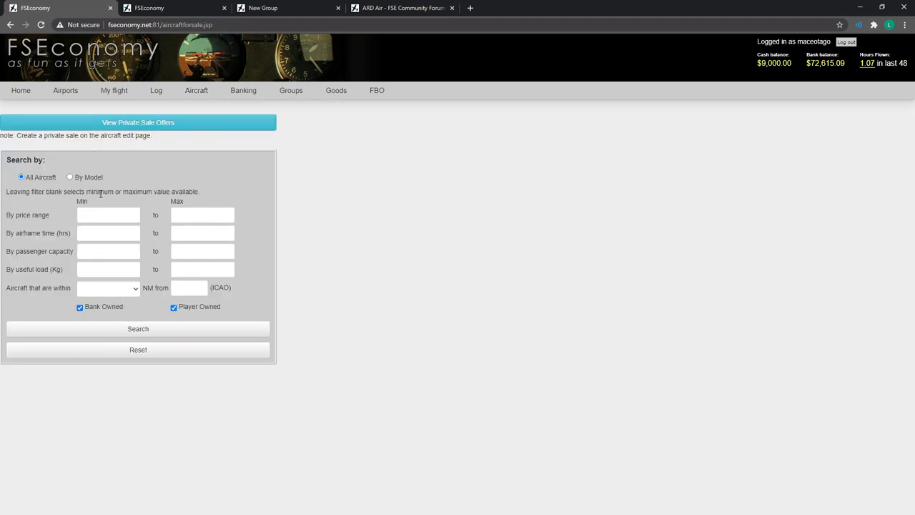
click(71, 177)
click(112, 206)
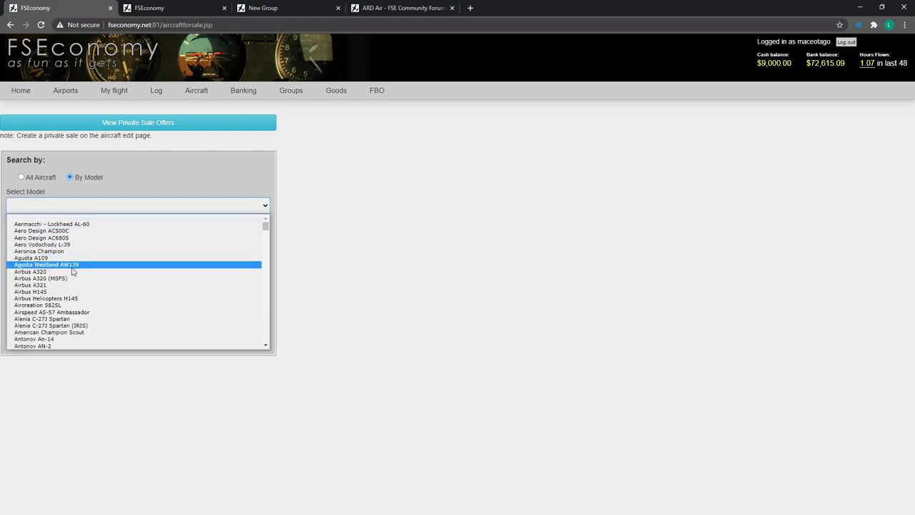
click(72, 268)
click(131, 323)
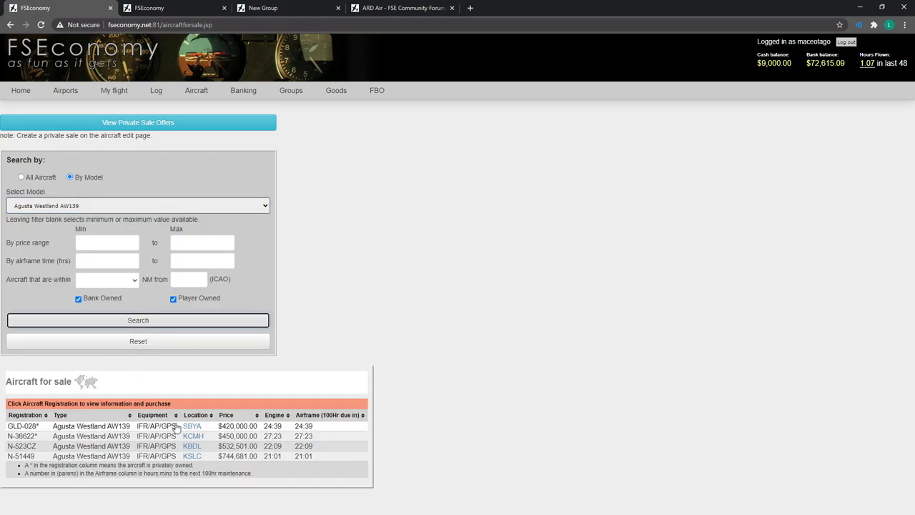
Inspect GLD-028's purchase details and possible buyers, then close without buying.
click(28, 426)
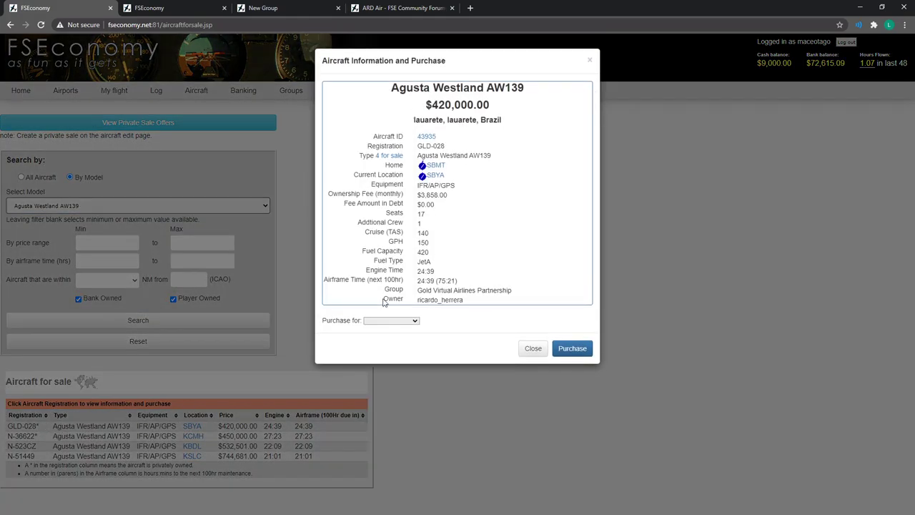
click(400, 321)
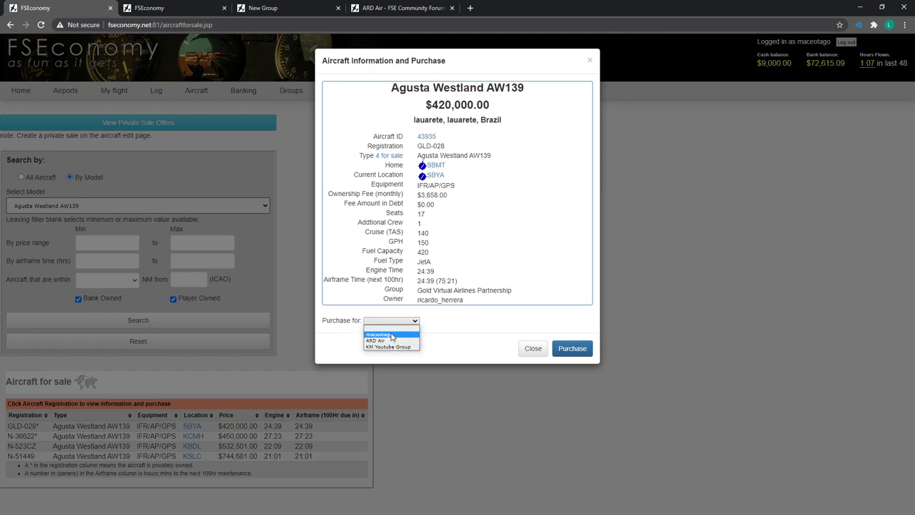
click(468, 237)
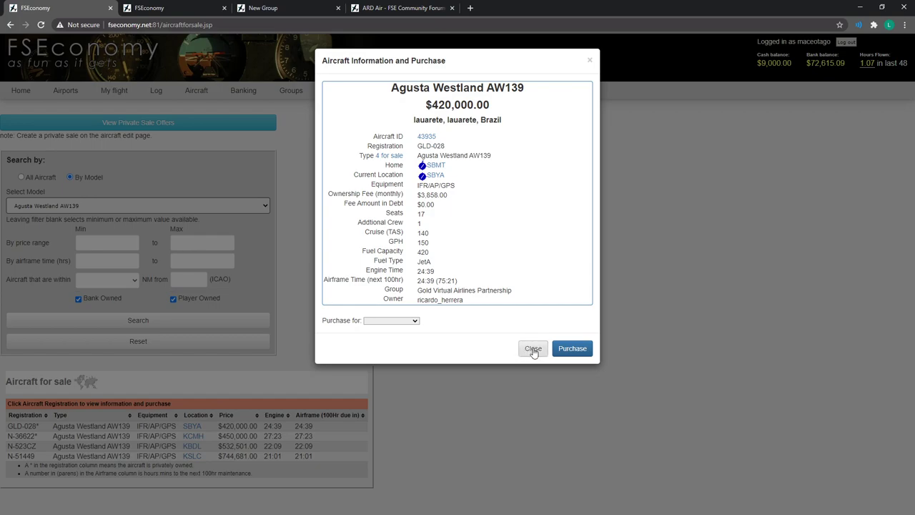
click(393, 321)
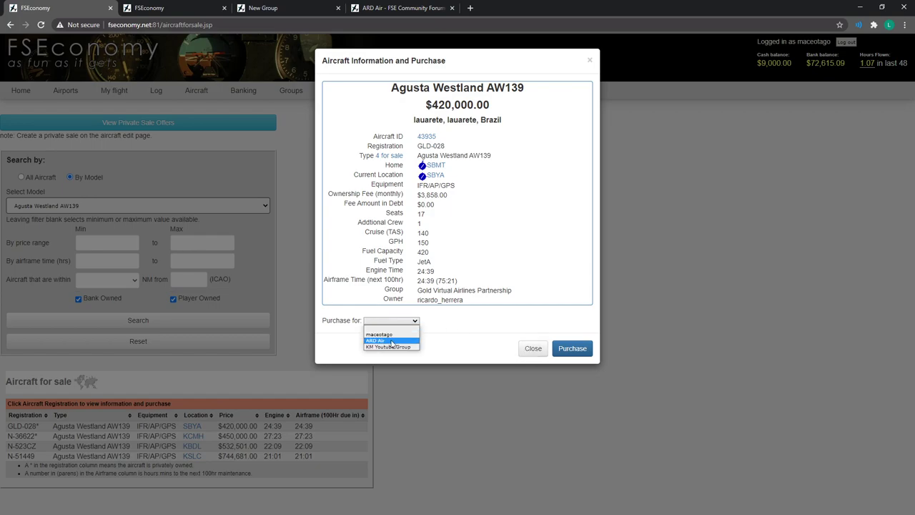
click(533, 349)
mouse_move(151, 95)
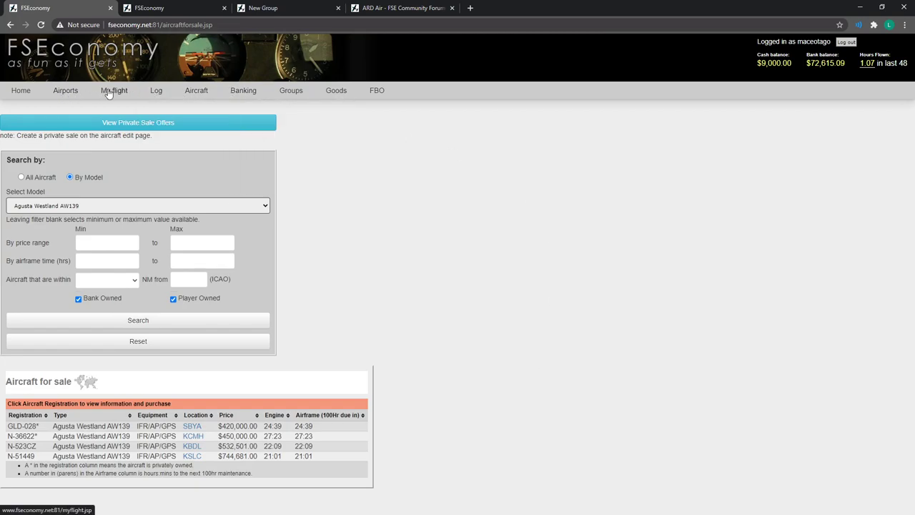
mouse_move(204, 90)
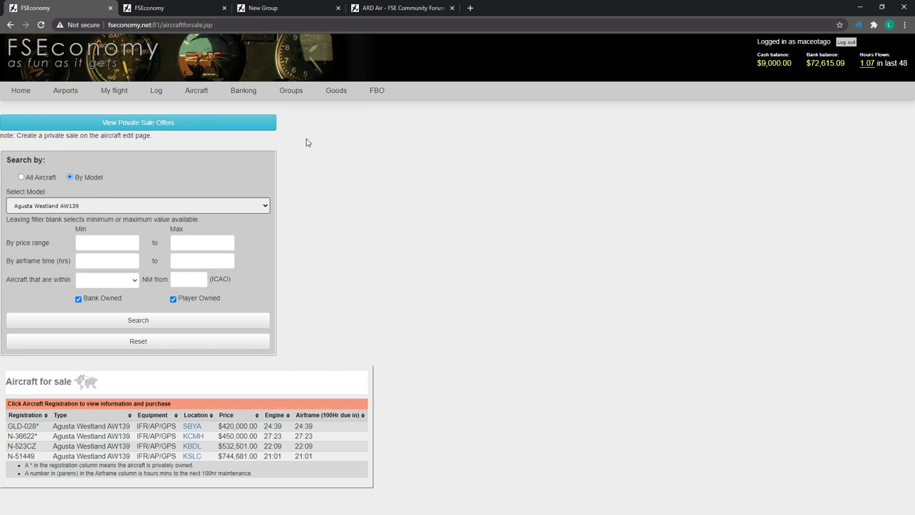
mouse_move(334, 97)
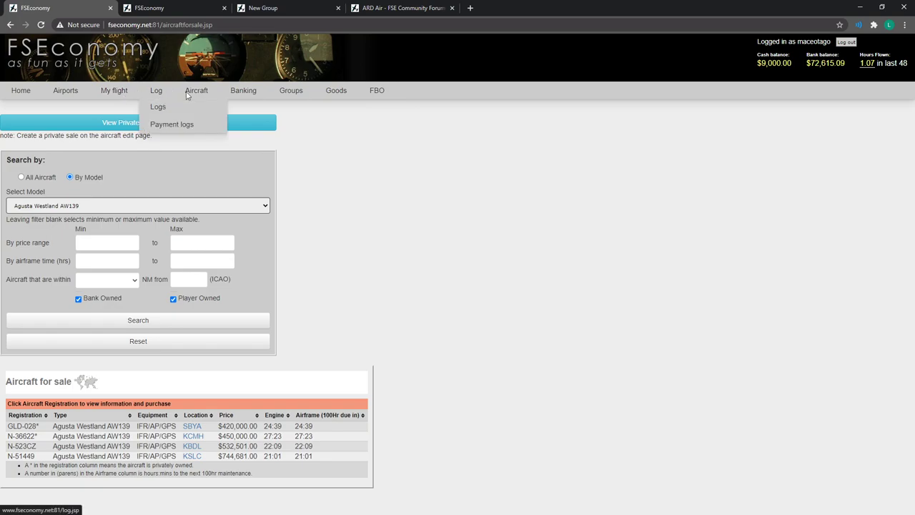
Show ARD Air's FBO facilities list.
mouse_move(376, 94)
mouse_move(392, 151)
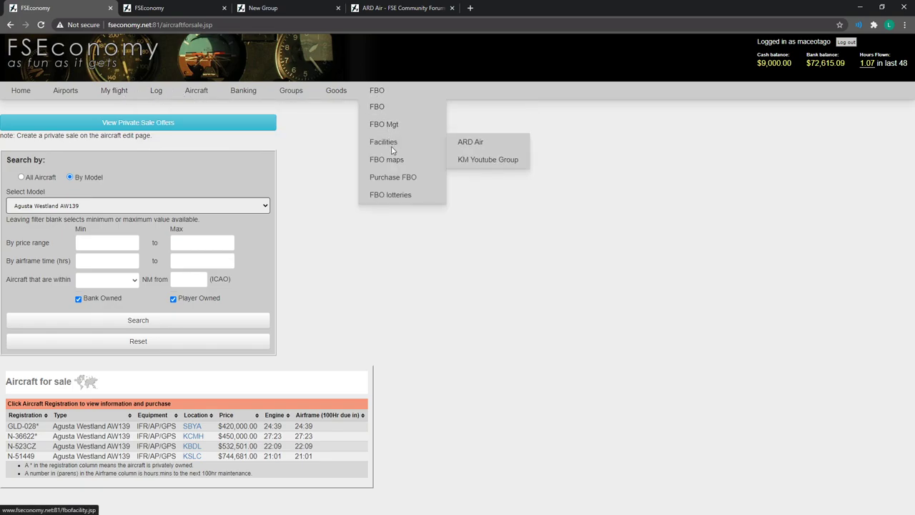
click(474, 145)
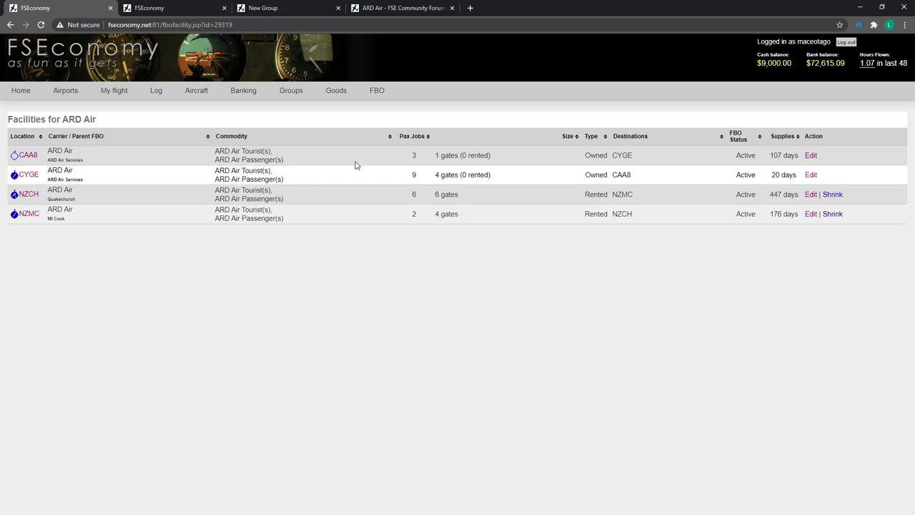
Bring the community site's blank New Group form to the front.
mouse_move(374, 92)
mouse_move(379, 124)
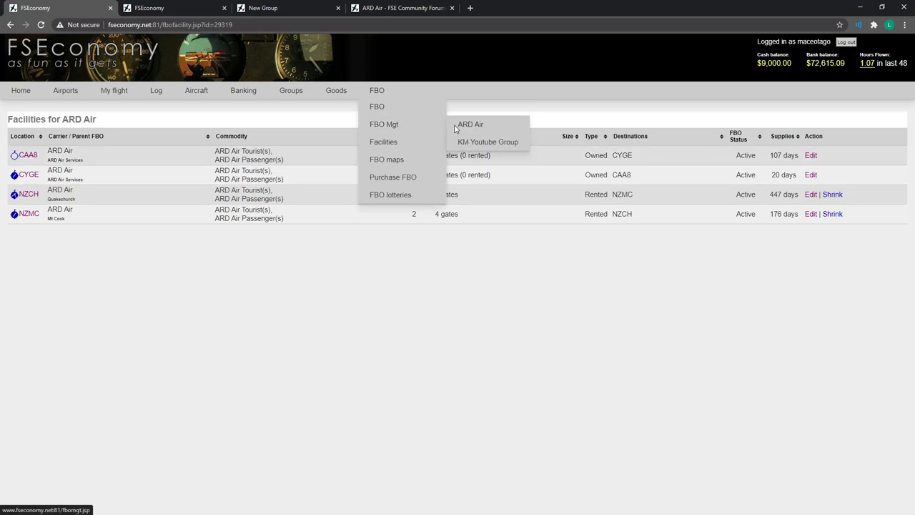
mouse_move(398, 149)
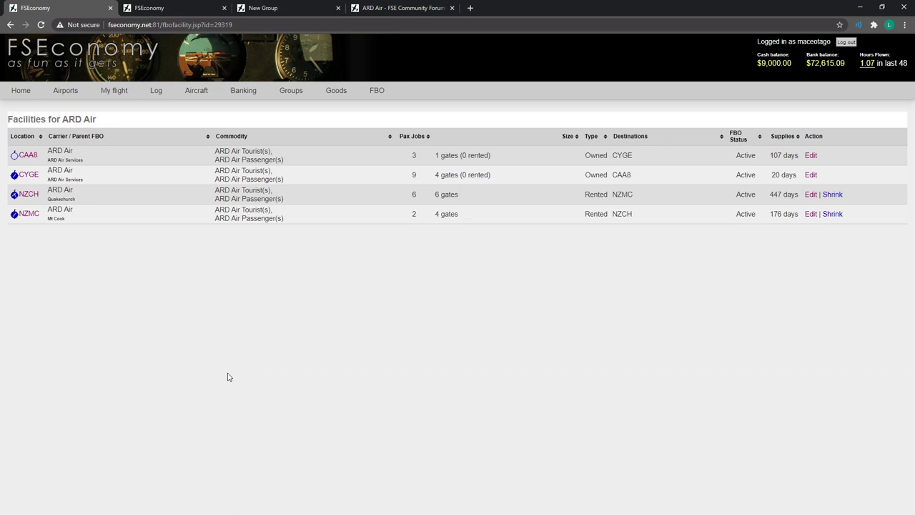
click(266, 10)
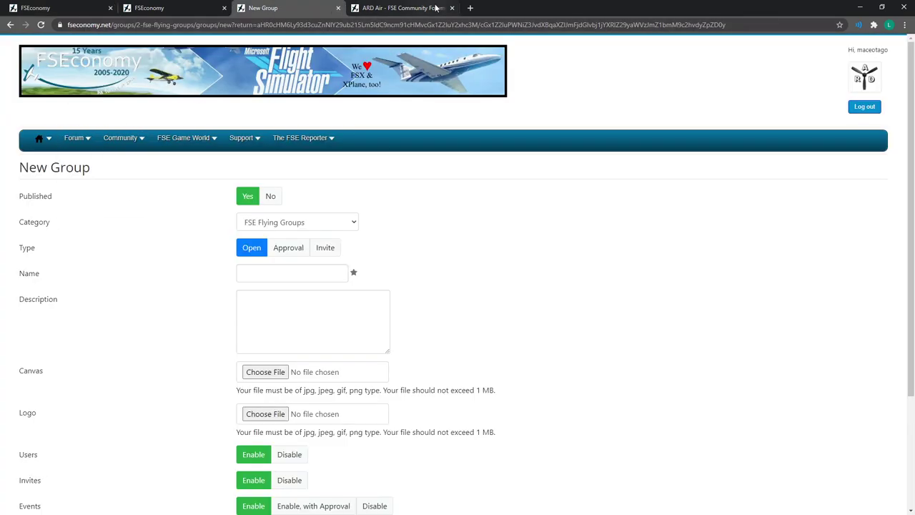
click(72, 7)
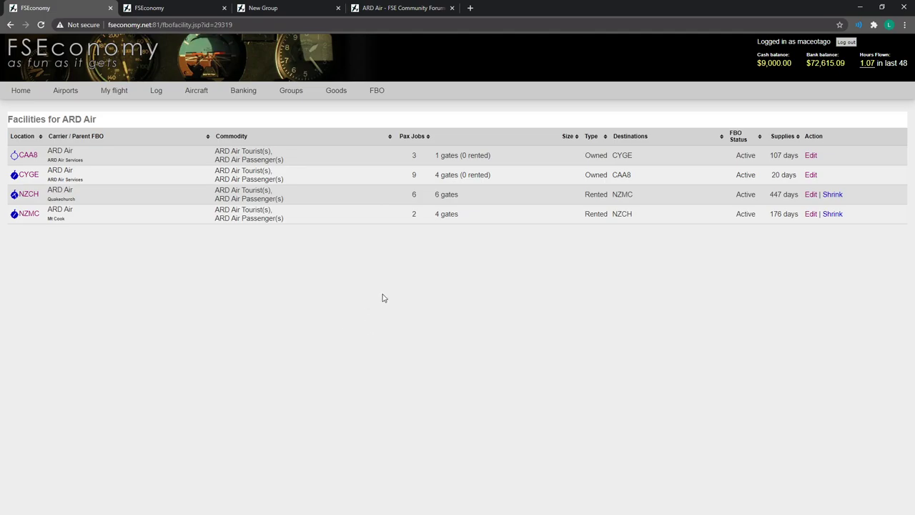
mouse_move(198, 92)
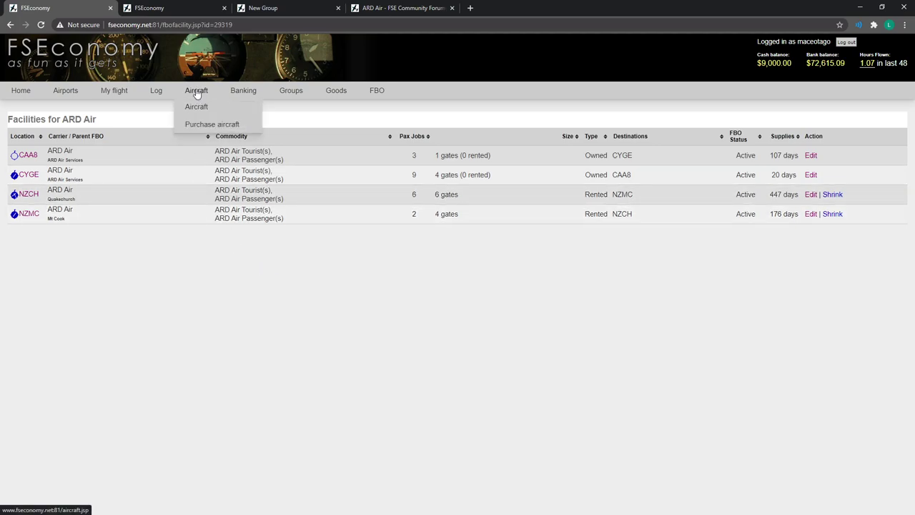